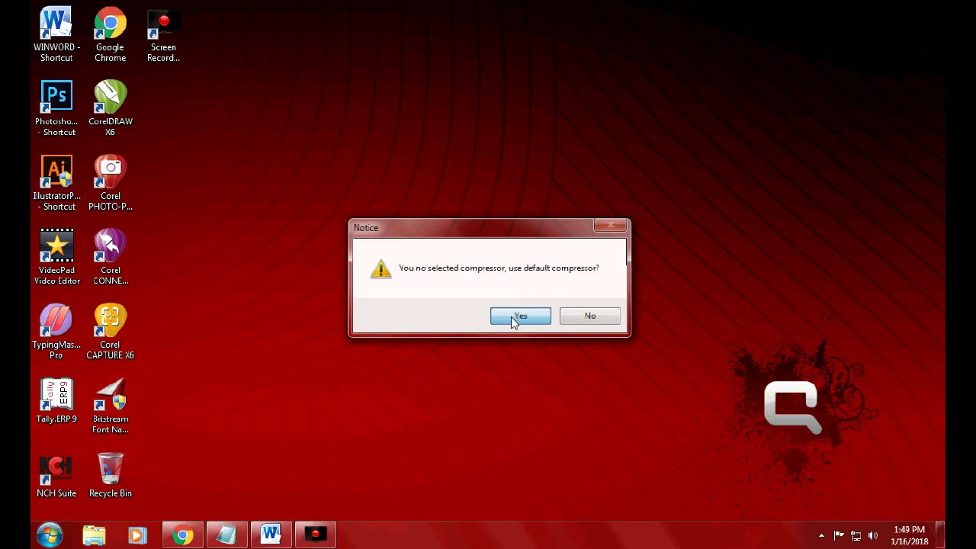
- Bring the Hindi mail merge notes to the front in Notepad and restore an accidentally deleted sentence
click(518, 316)
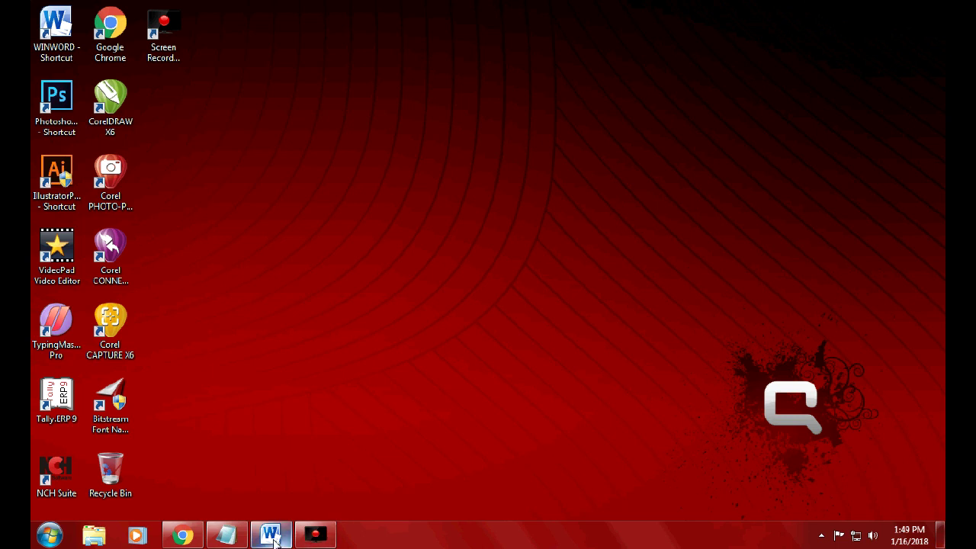
click(224, 539)
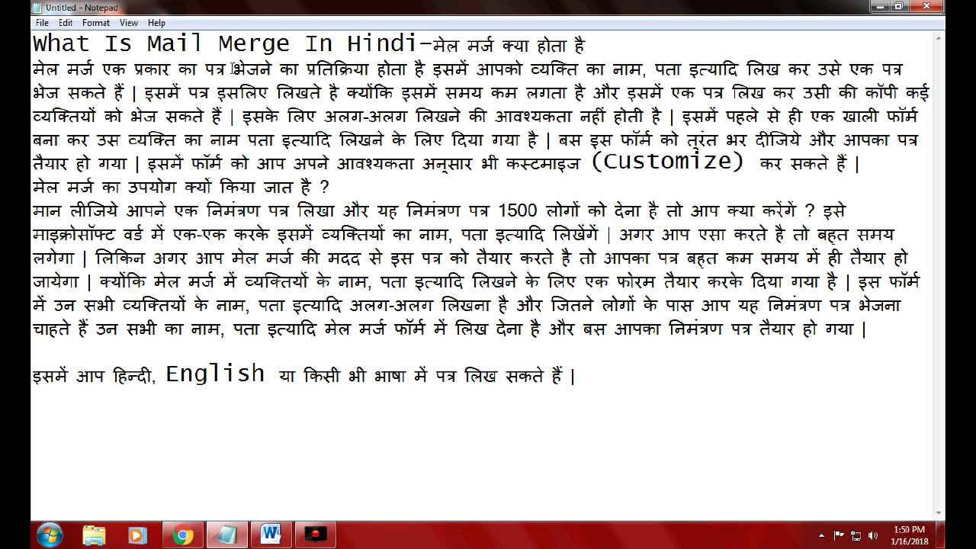
drag(433, 71, 637, 74)
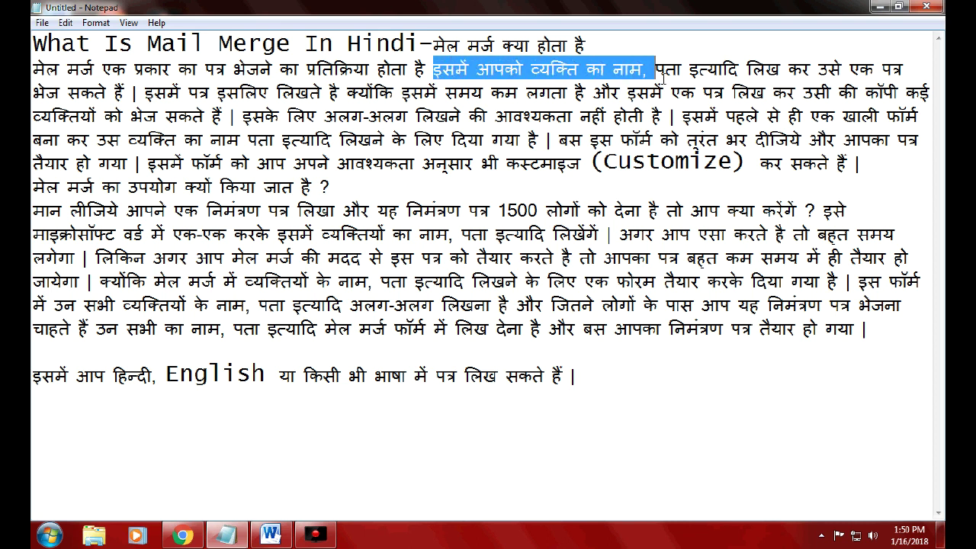
drag(637, 74, 785, 93)
key(Delete)
key(ctrl+z)
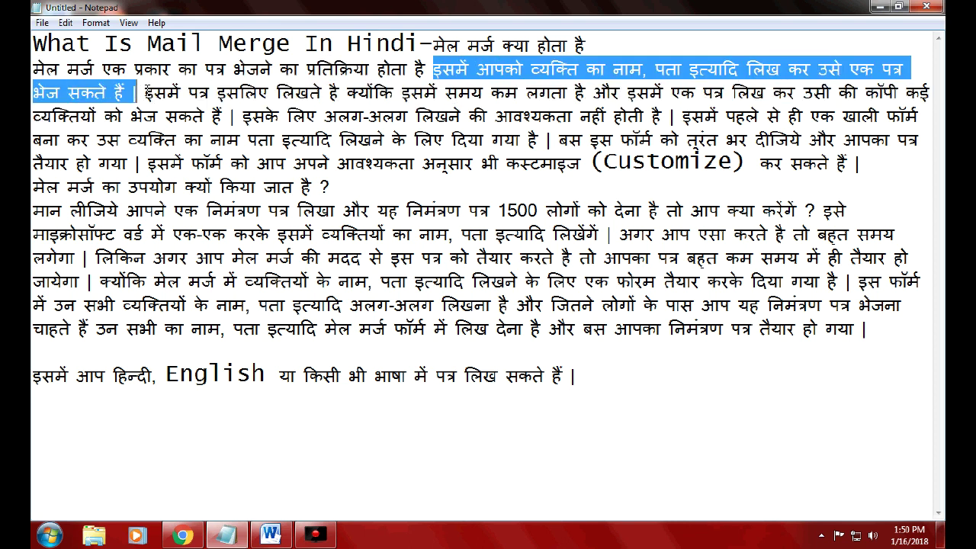
- Highlight the sentences on why letters are written this way, the ready-made blank form, and time taken
drag(144, 92, 585, 93)
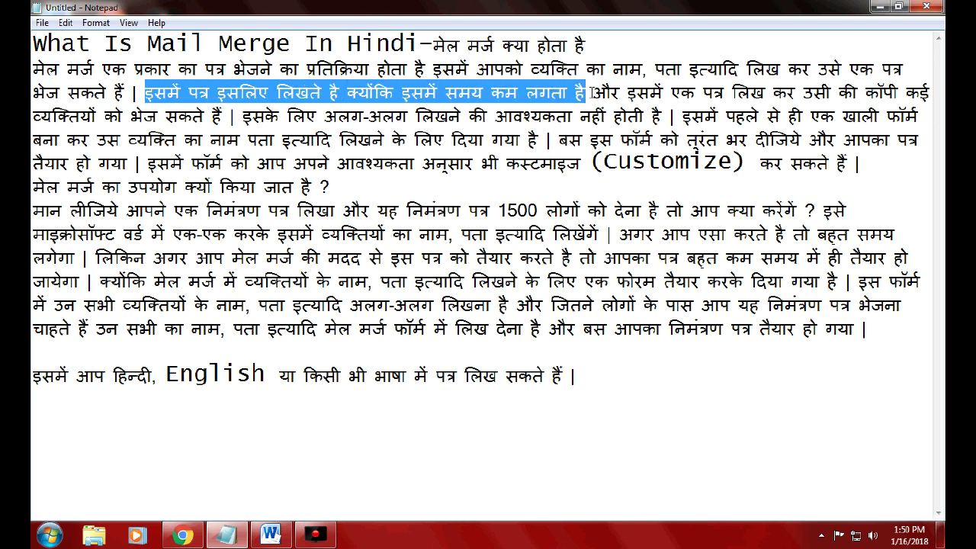
click(592, 92)
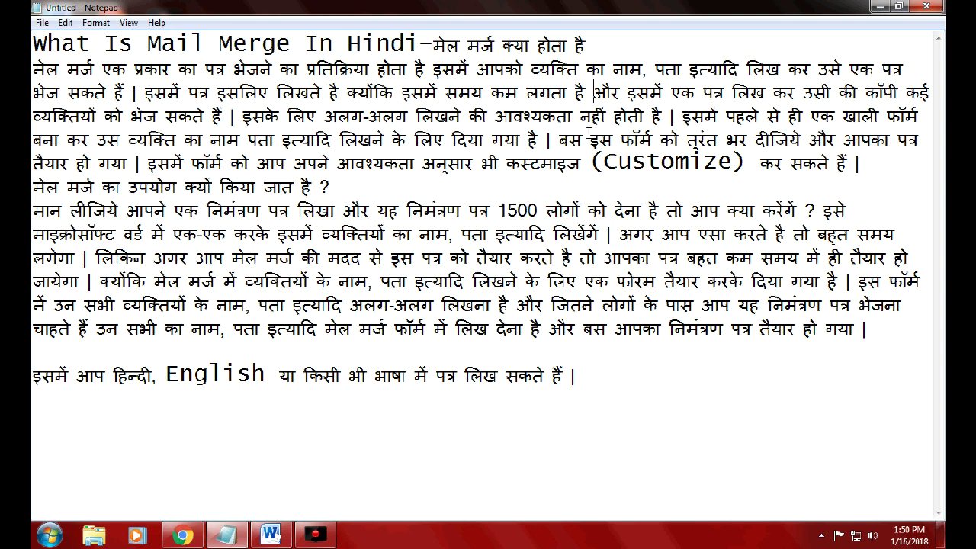
mouse_move(681, 116)
mouse_down()
mouse_move(871, 139)
mouse_move(316, 139)
mouse_move(561, 141)
mouse_up()
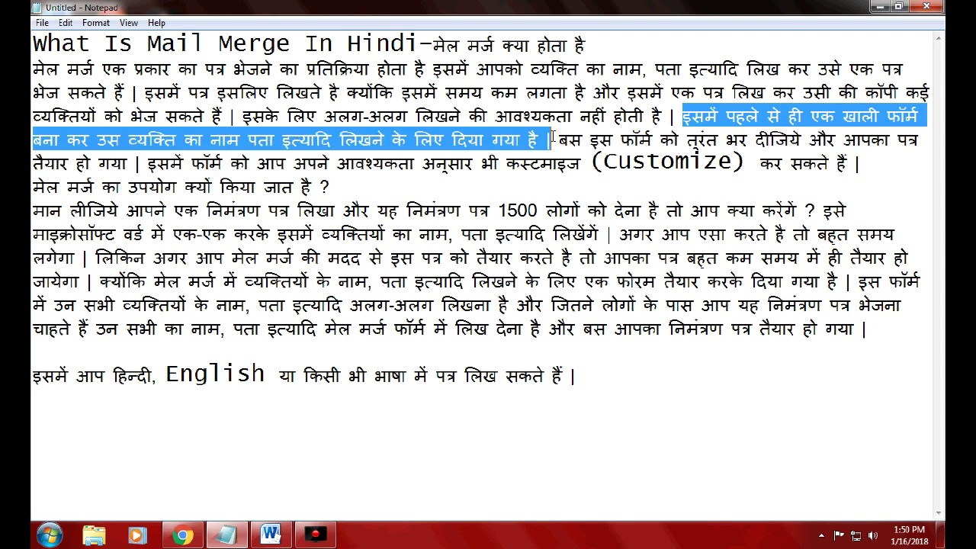
mouse_move(560, 141)
mouse_down()
mouse_move(898, 149)
mouse_move(151, 169)
mouse_move(588, 166)
mouse_up()
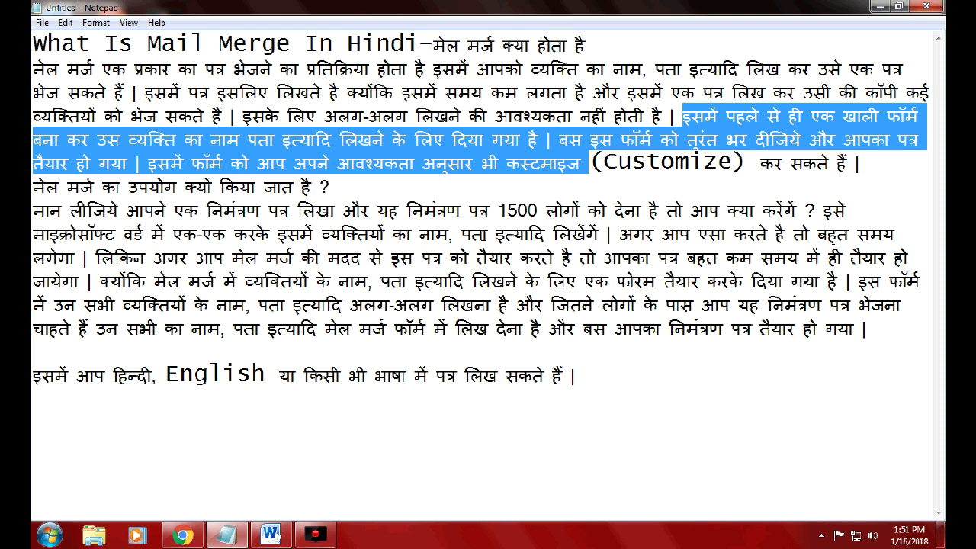
drag(613, 236, 691, 235)
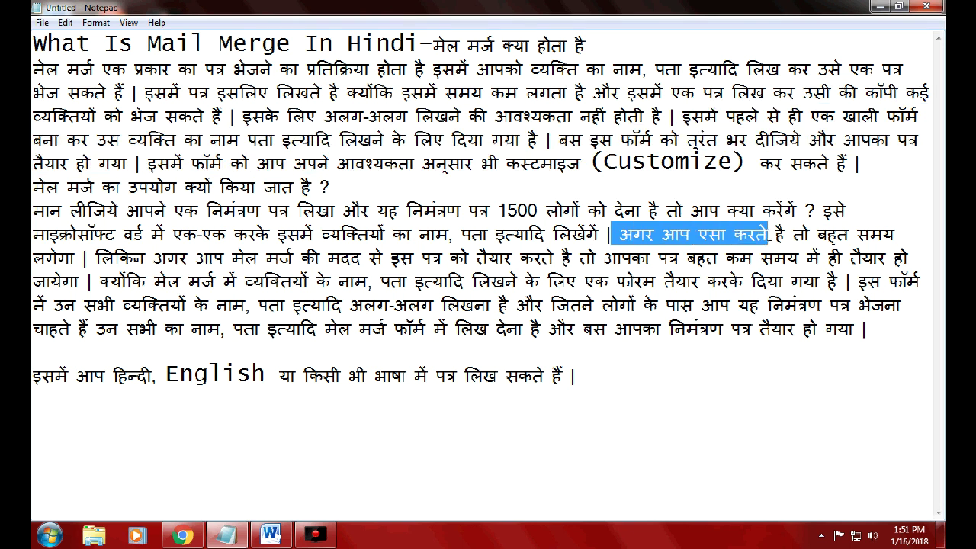
- Highlight the remaining sentences and the mail merge form passage, then switch to the Hindi letter in Word
drag(599, 240, 89, 254)
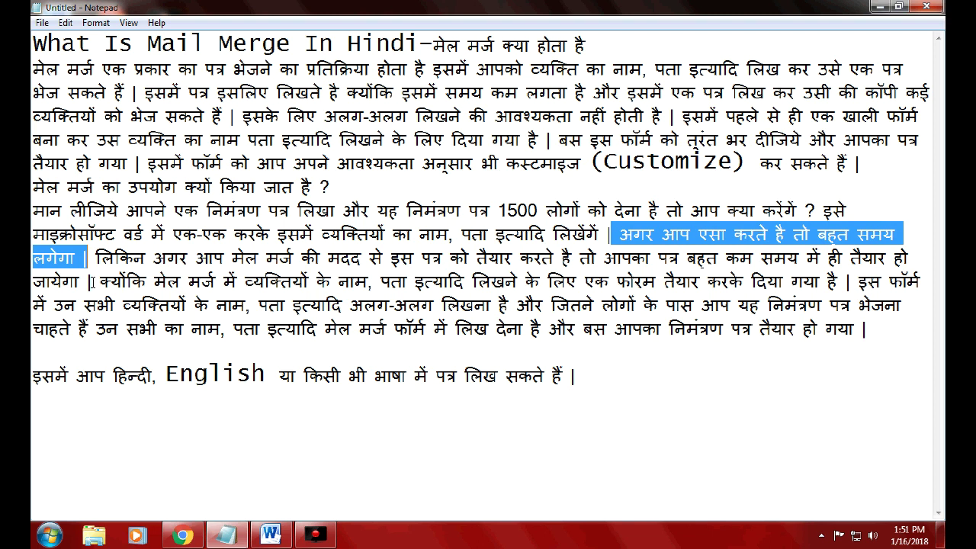
mouse_move(153, 285)
mouse_down()
mouse_move(851, 283)
mouse_move(731, 305)
mouse_move(163, 305)
mouse_move(787, 306)
mouse_move(387, 329)
mouse_move(109, 329)
mouse_move(754, 329)
mouse_move(212, 343)
mouse_up()
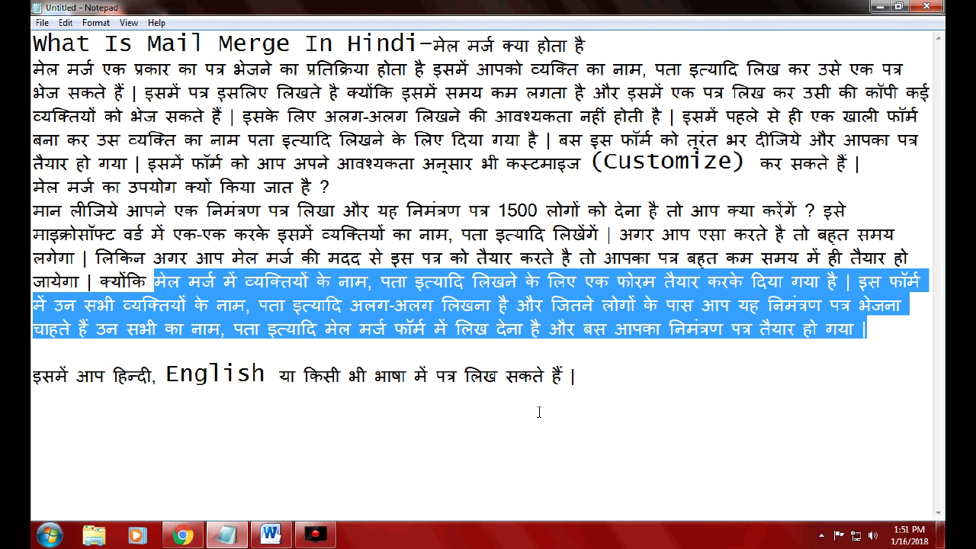
click(614, 390)
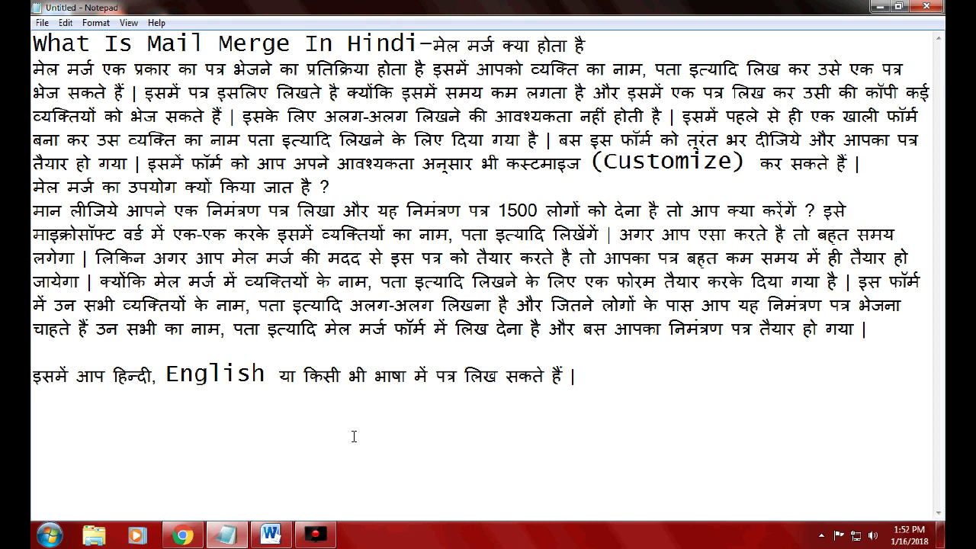
click(271, 536)
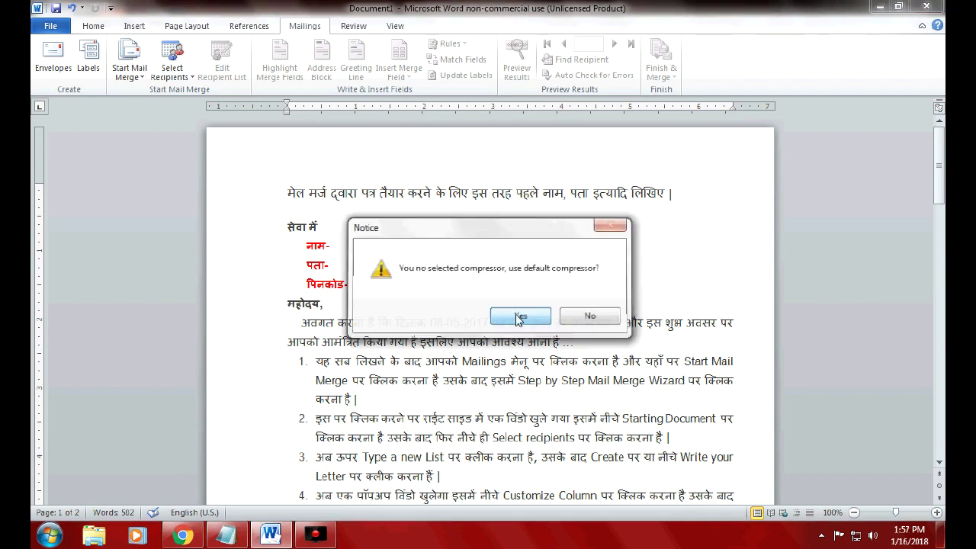
- Open Envelopes from Mailings, with the letter's name, address and pincode lines prefilled as delivery address
click(515, 320)
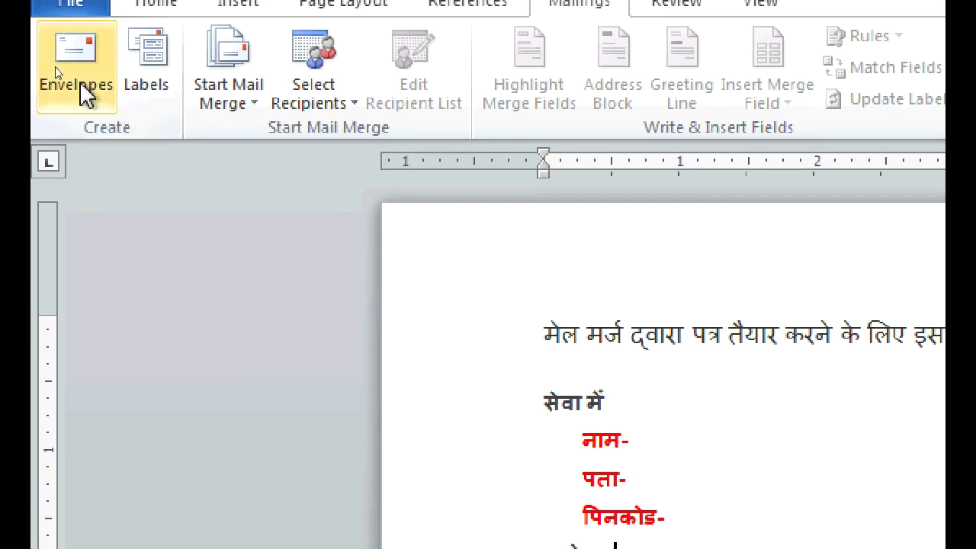
click(79, 83)
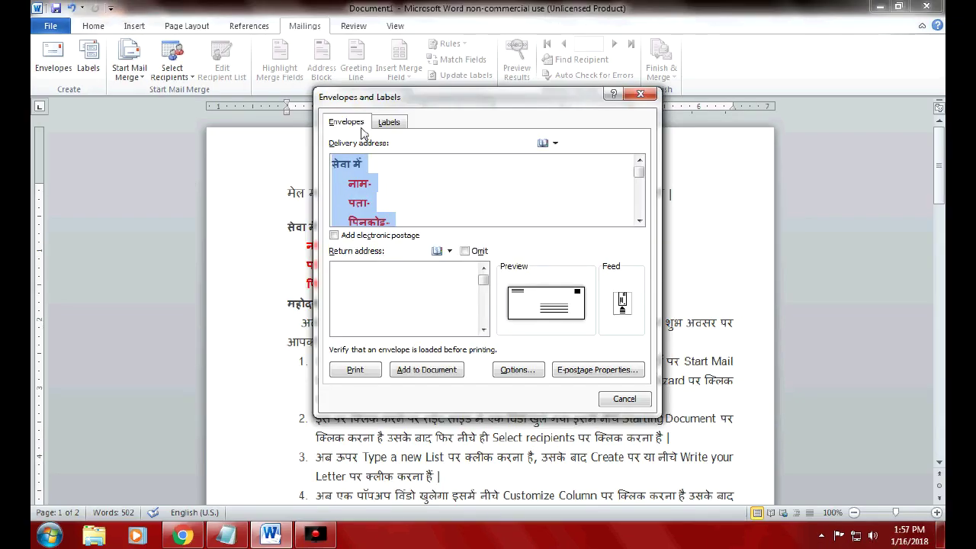
- Select and delete the prefilled delivery address lines on the envelope
click(422, 208)
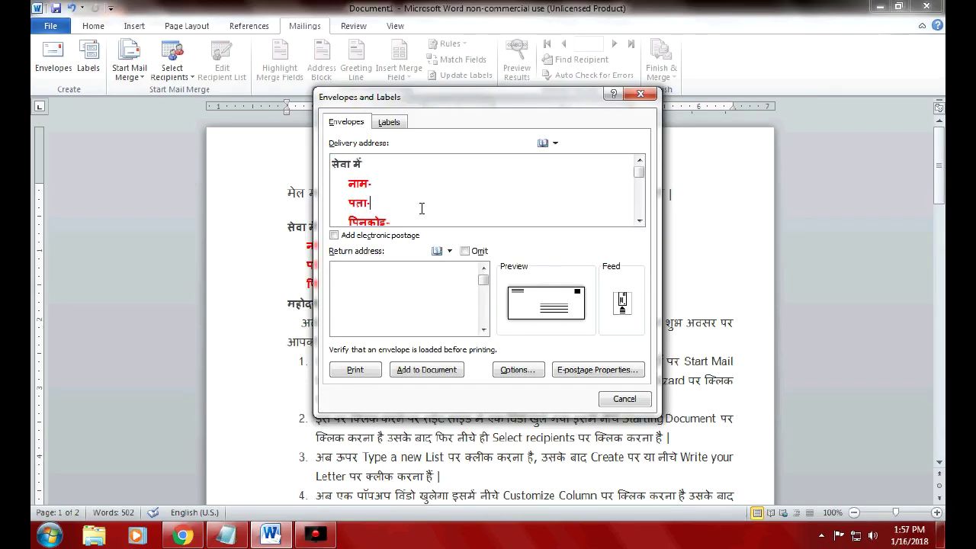
click(640, 212)
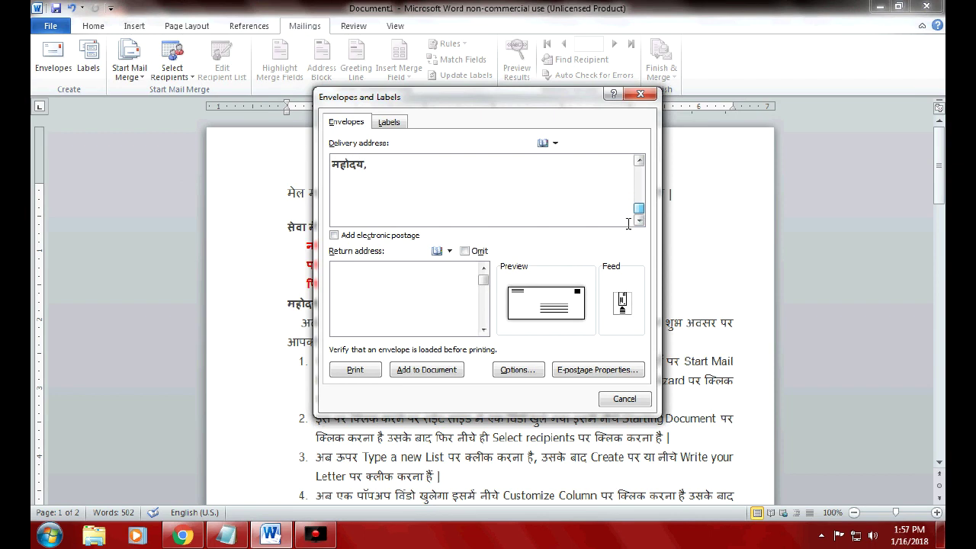
drag(493, 207, 263, 93)
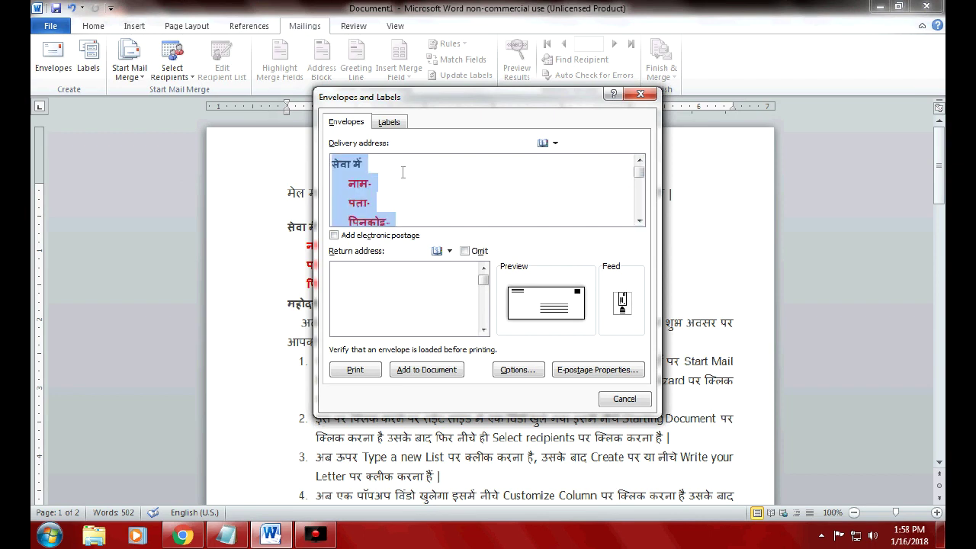
key(Delete)
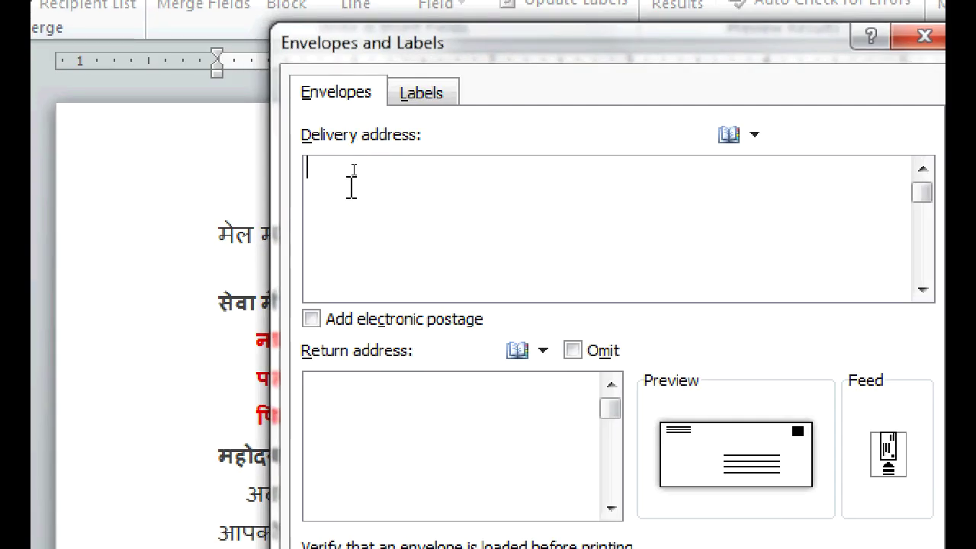
text(C-)
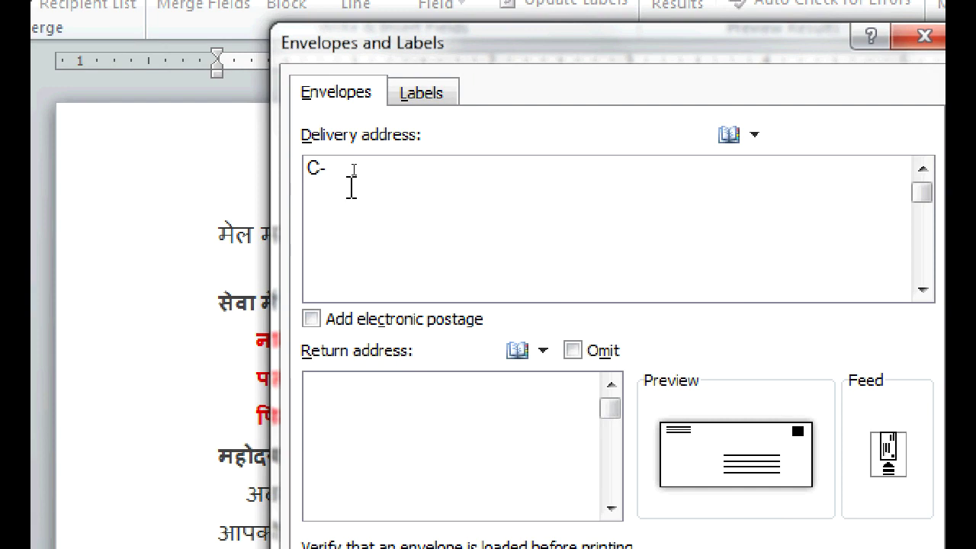
key(BackSpace)
key(BackSpace)
- Type 'Krishna Institute of Computer Science' and its Delhi street address as the delivery address
text(Krishna Institute of Coa)
key(BackSpace)
text(mputer Science)
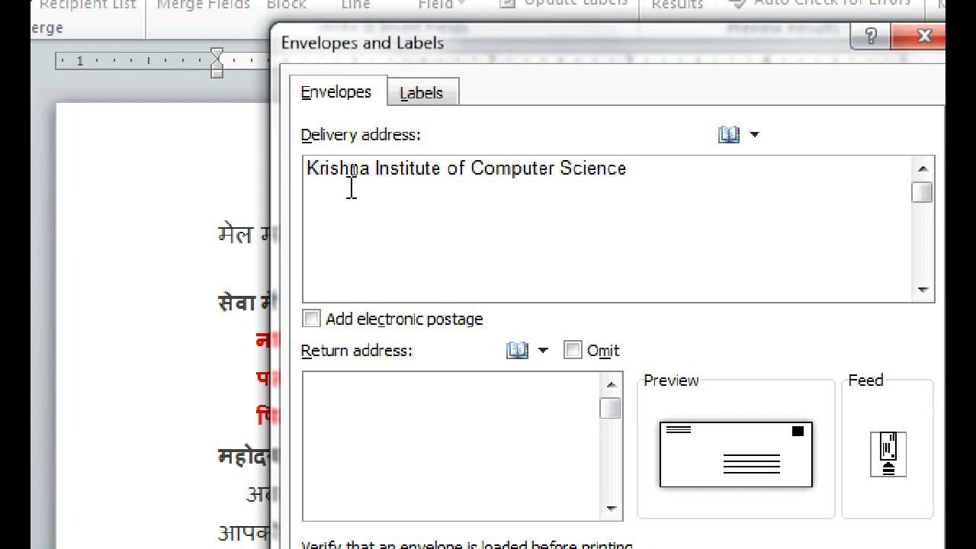
key(Return)
text(C-120/7, )
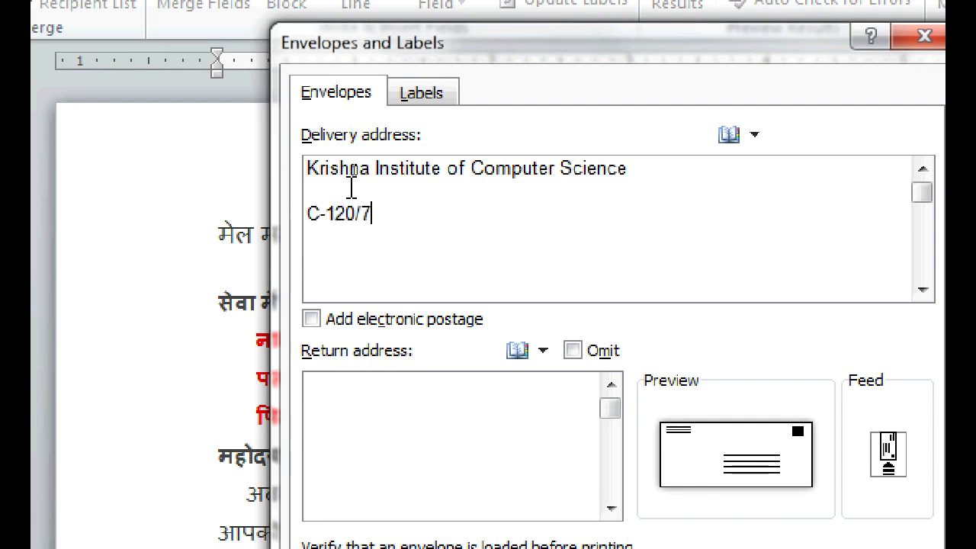
text(Street NO)
key(BackSpace)
text(o-03,)
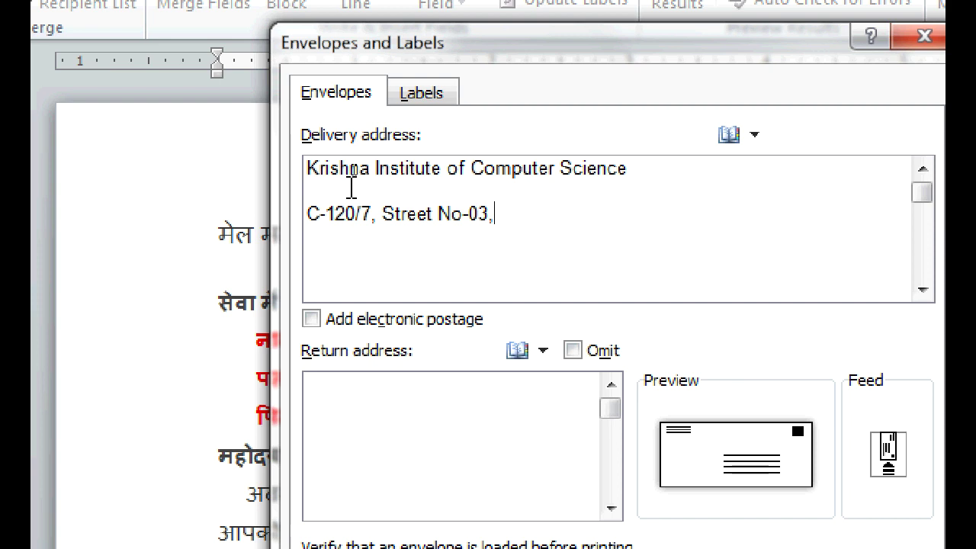
text( Bhajan)
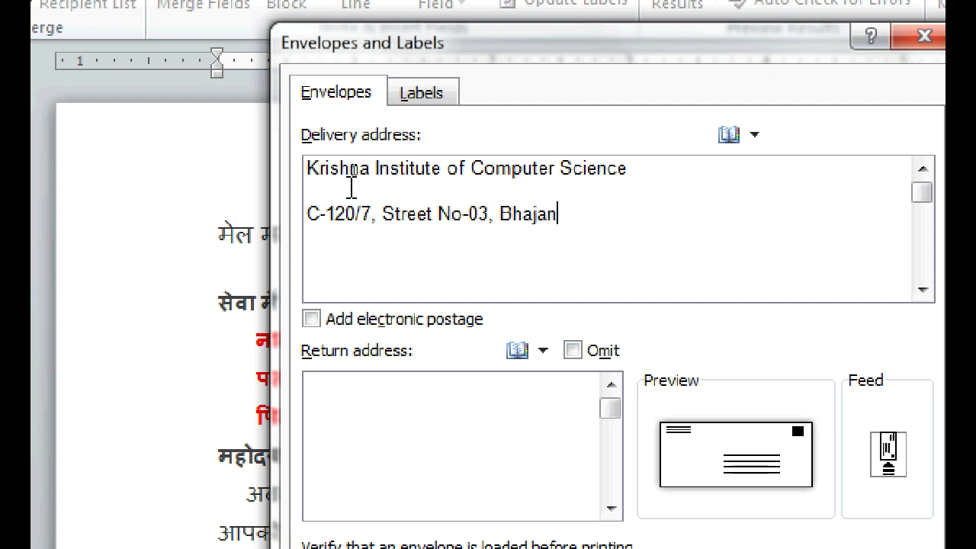
text(pura)
text(, )
text(D)
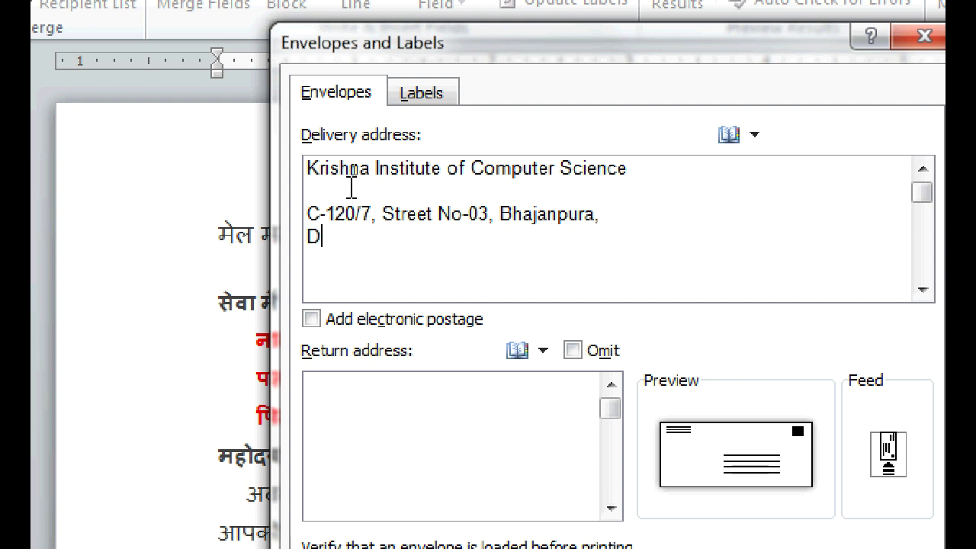
text(elhi-)
text(110053)
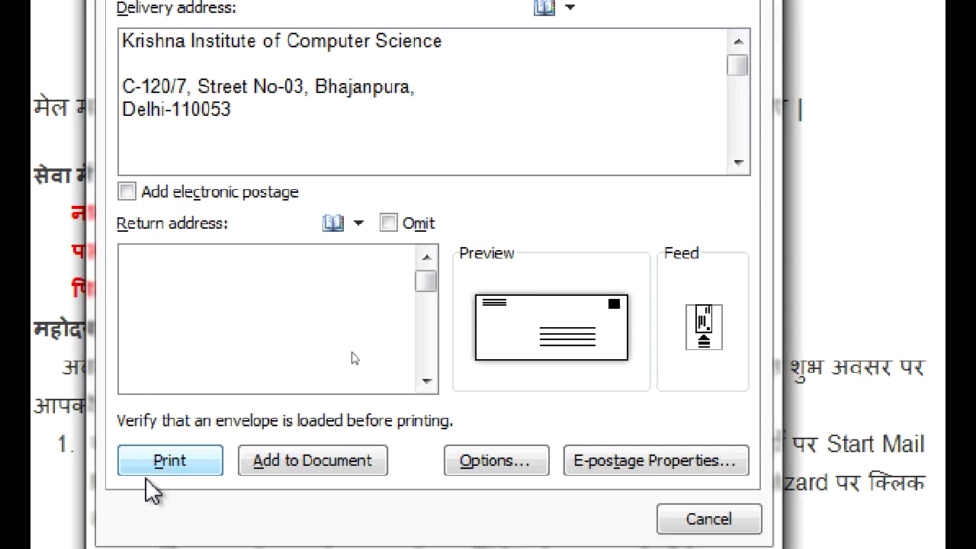
click(161, 268)
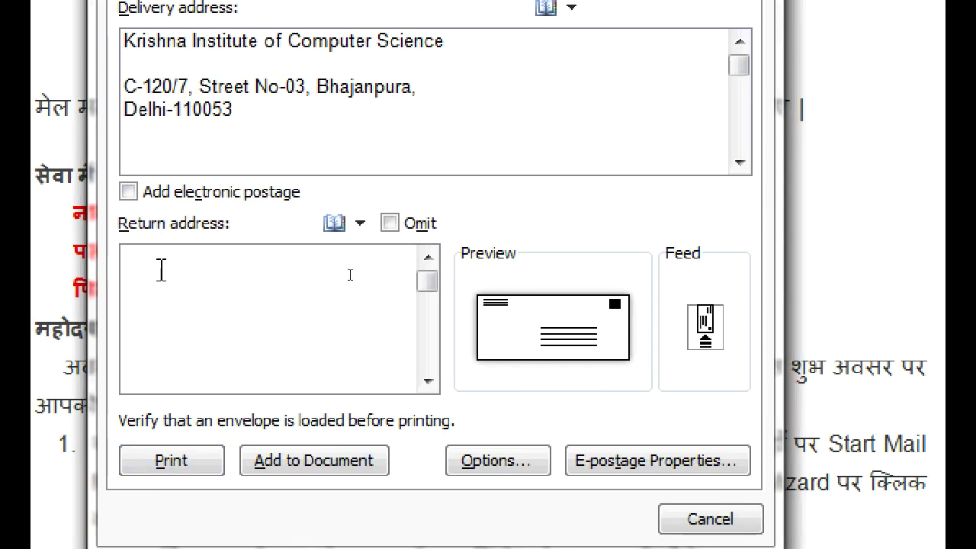
- Enter the sender's house number, locality, town and pin code into the Return address box
text(C-)
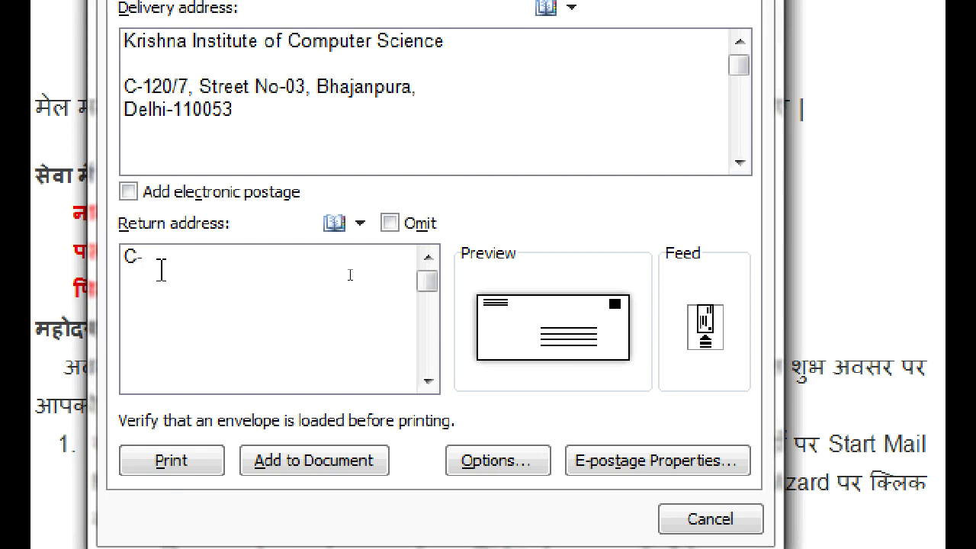
key(BackSpace)
key(BackSpace)
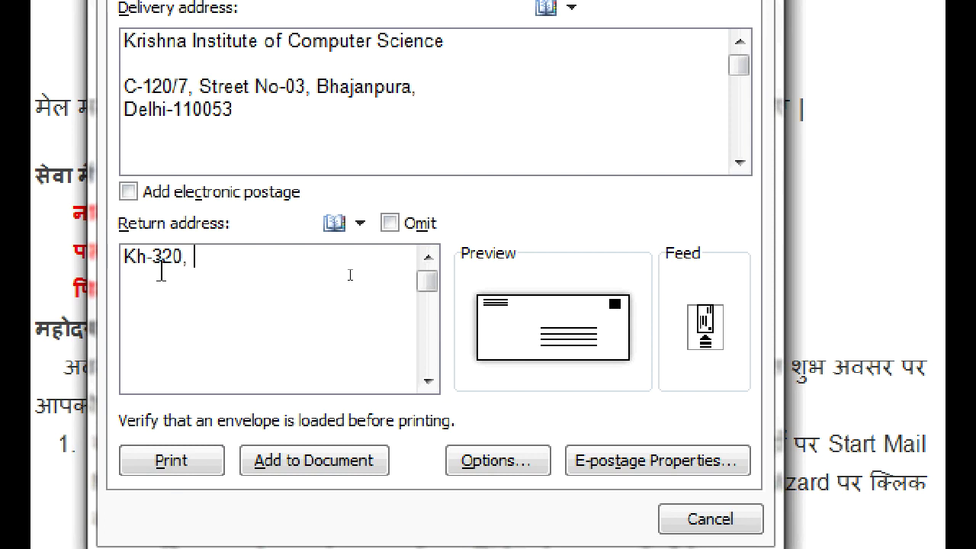
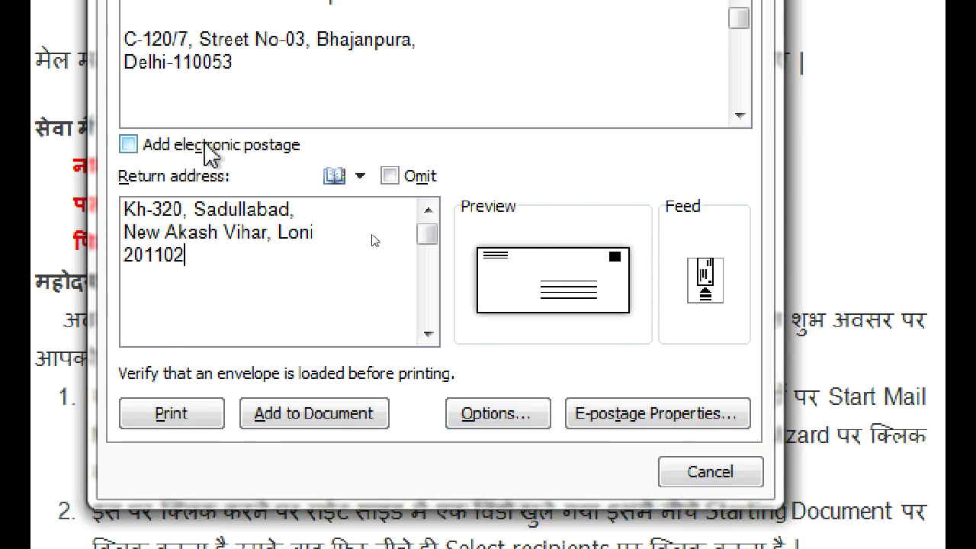
- Decline electronic postage, add the envelope to the document, and save the return address as default
click(206, 144)
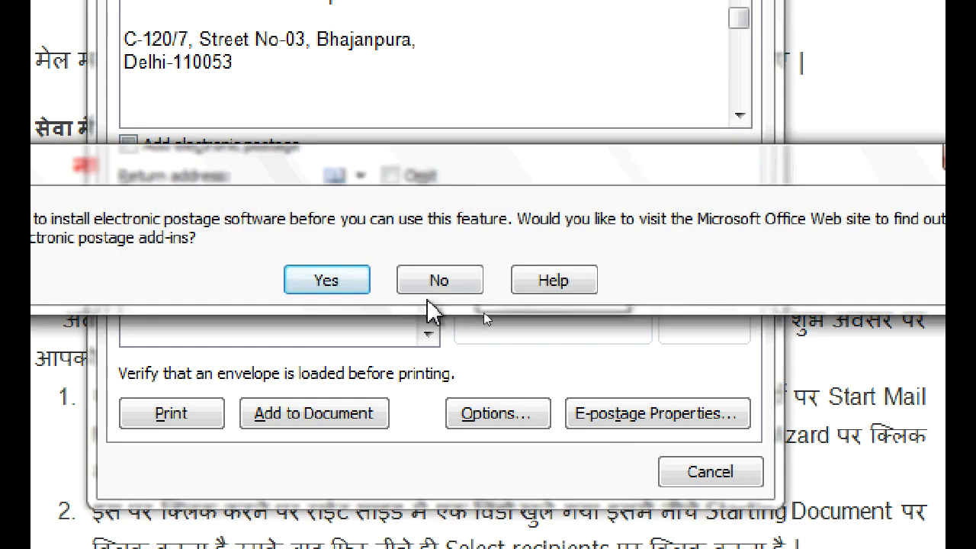
click(436, 288)
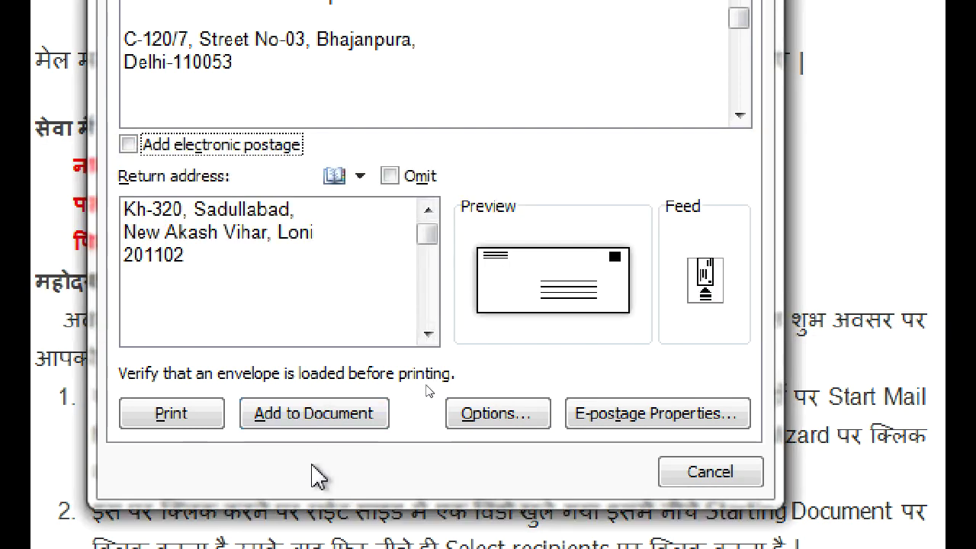
click(316, 416)
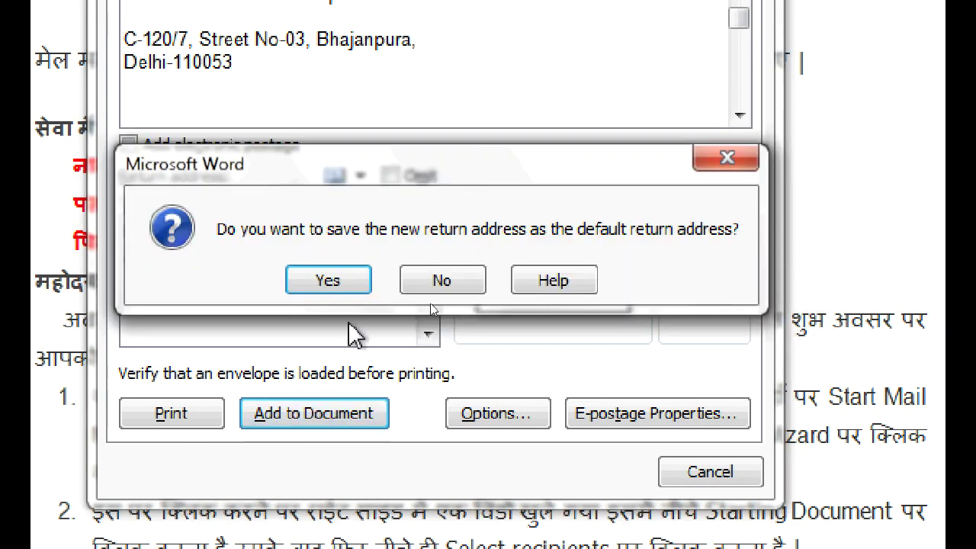
click(320, 280)
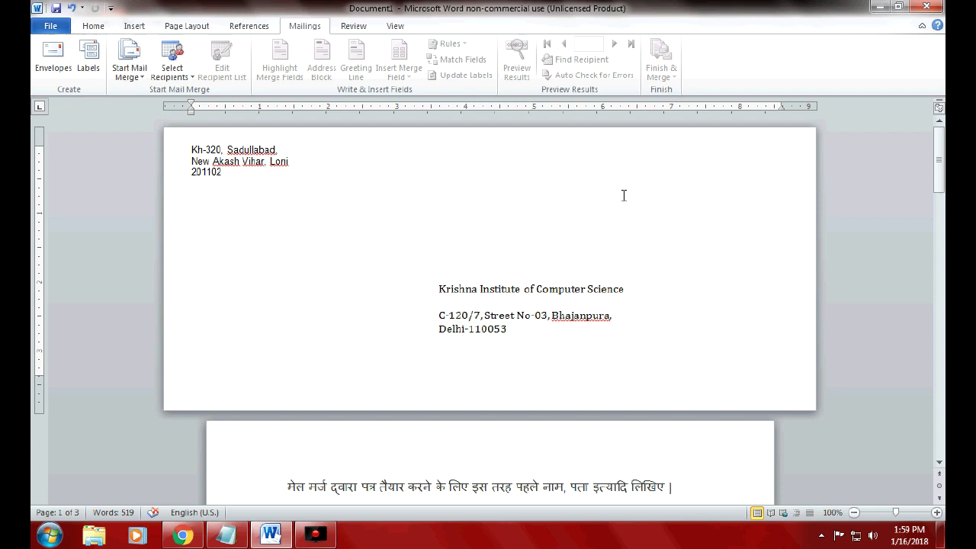
- Ignore All on the flagged place-name words in the envelope addresses
right_click(569, 322)
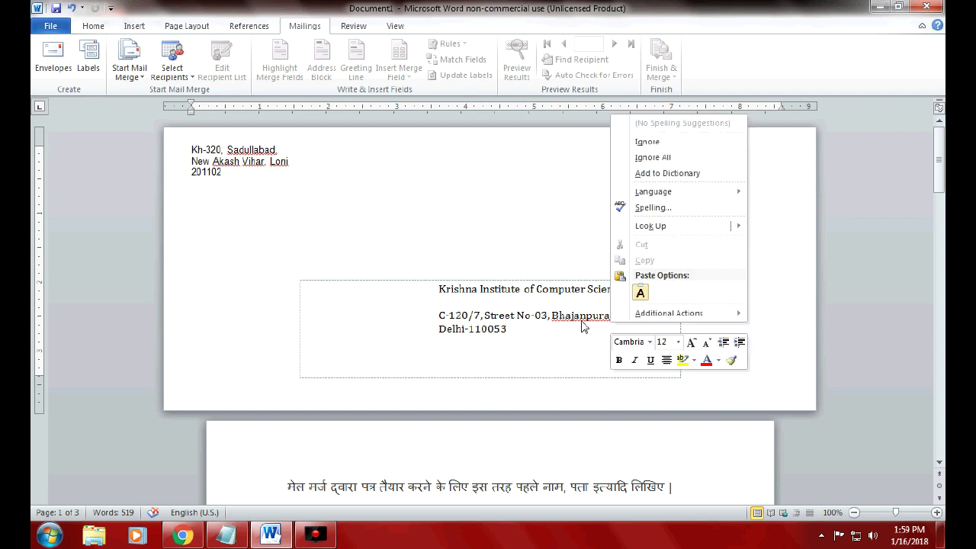
click(648, 157)
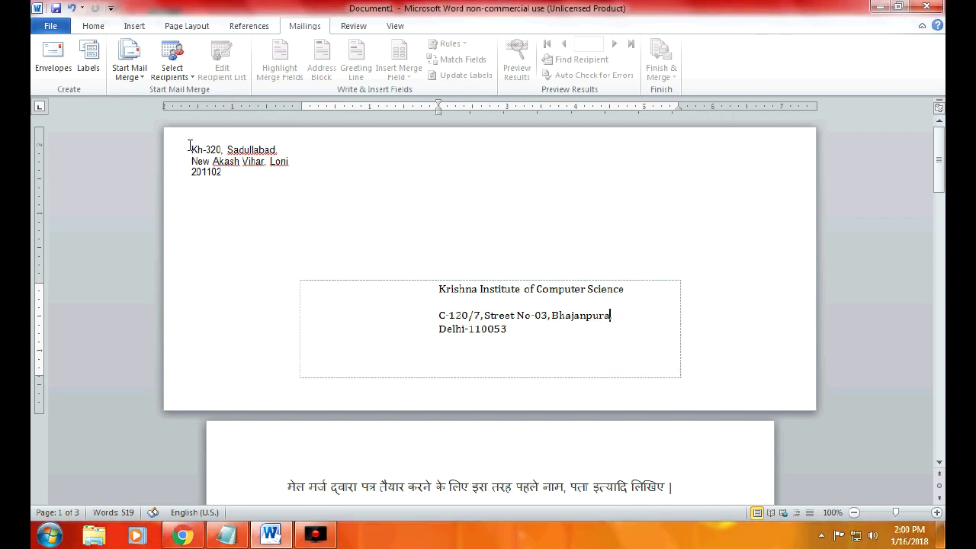
text(,)
right_click(250, 153)
click(304, 193)
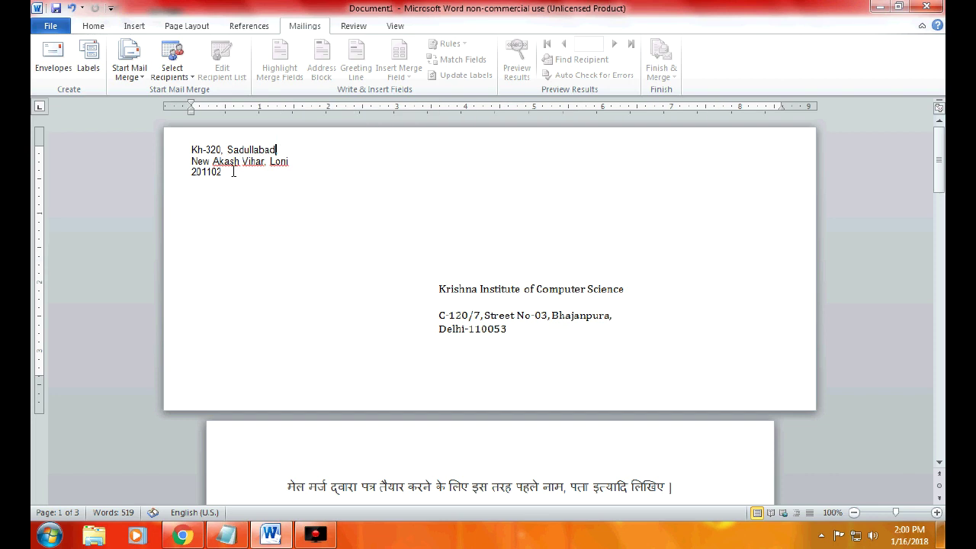
right_click(233, 162)
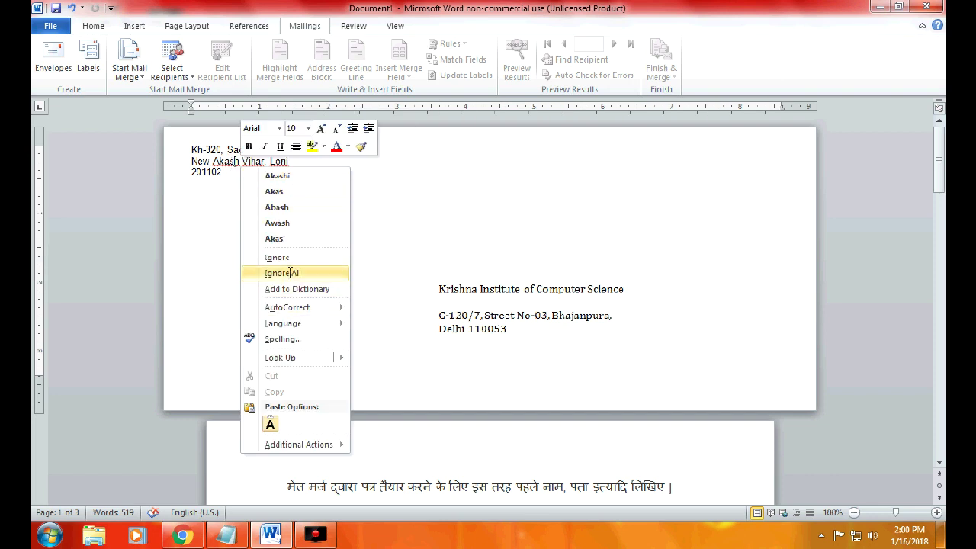
click(290, 274)
right_click(283, 160)
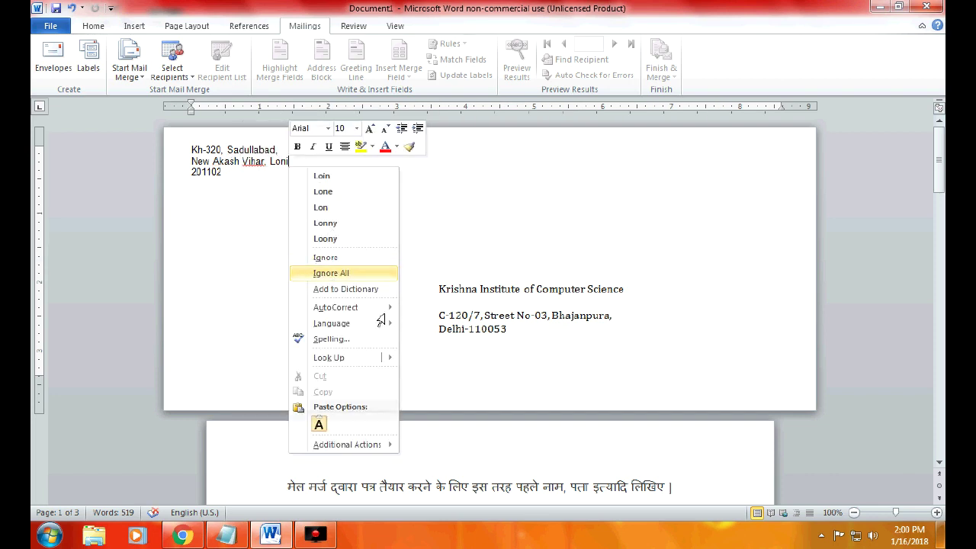
- Dismiss the last spelling flag, cancel the Labels dialog, and show the mail merge document types
click(333, 276)
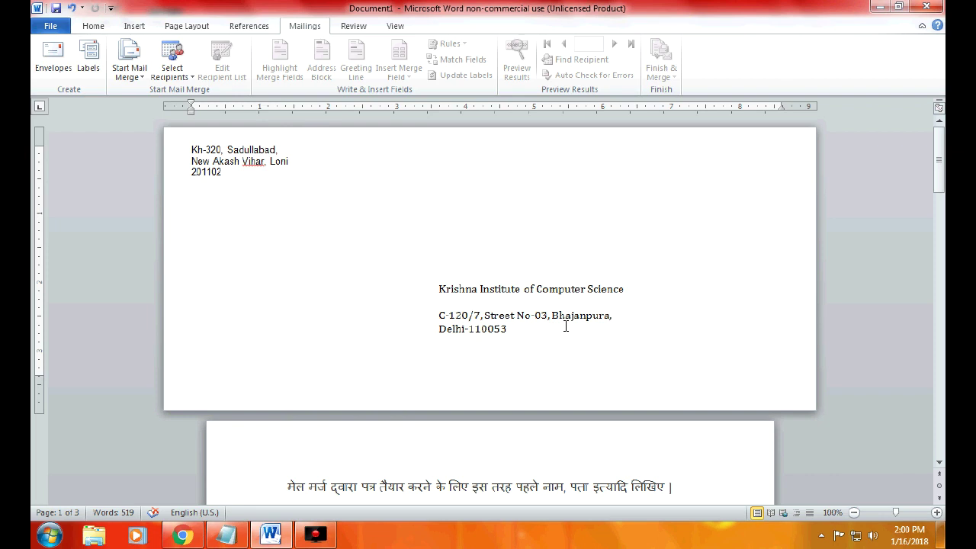
click(92, 67)
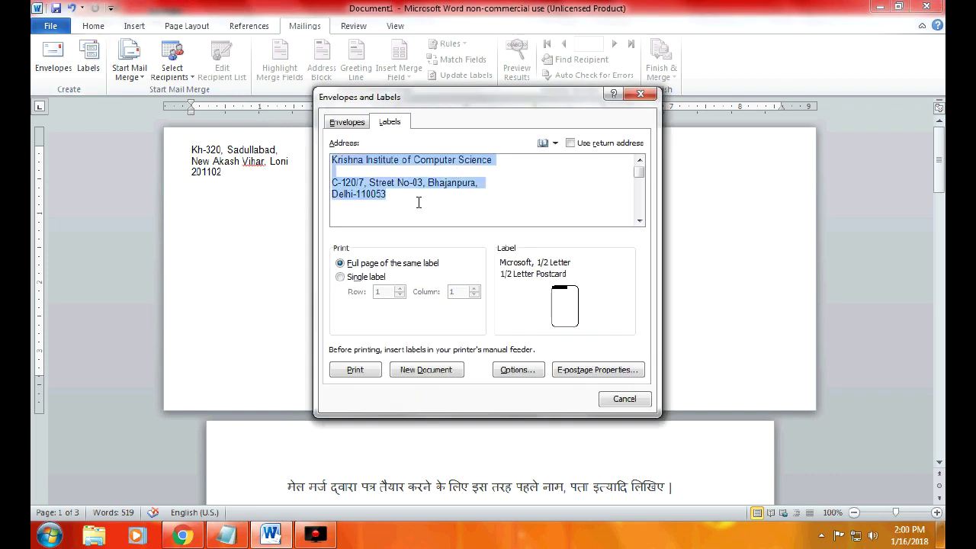
click(418, 202)
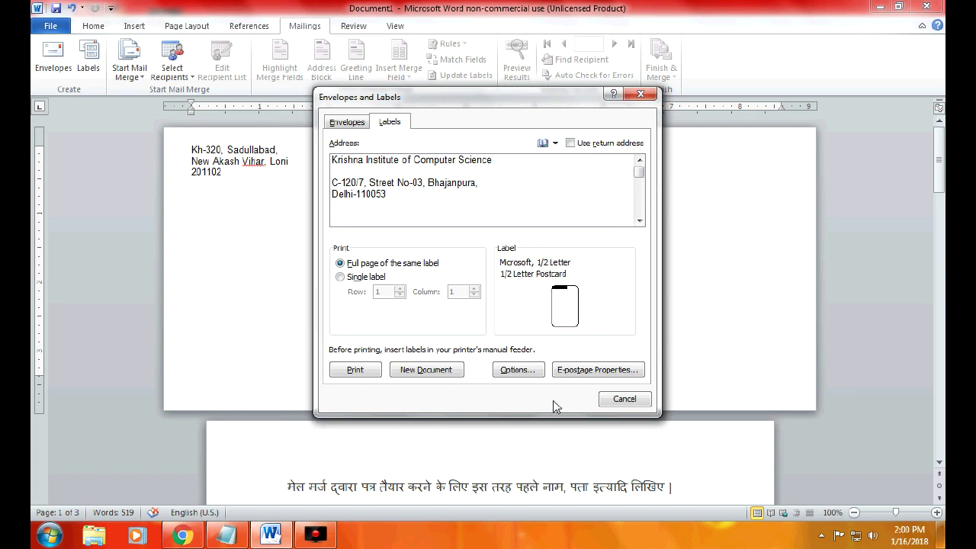
click(624, 399)
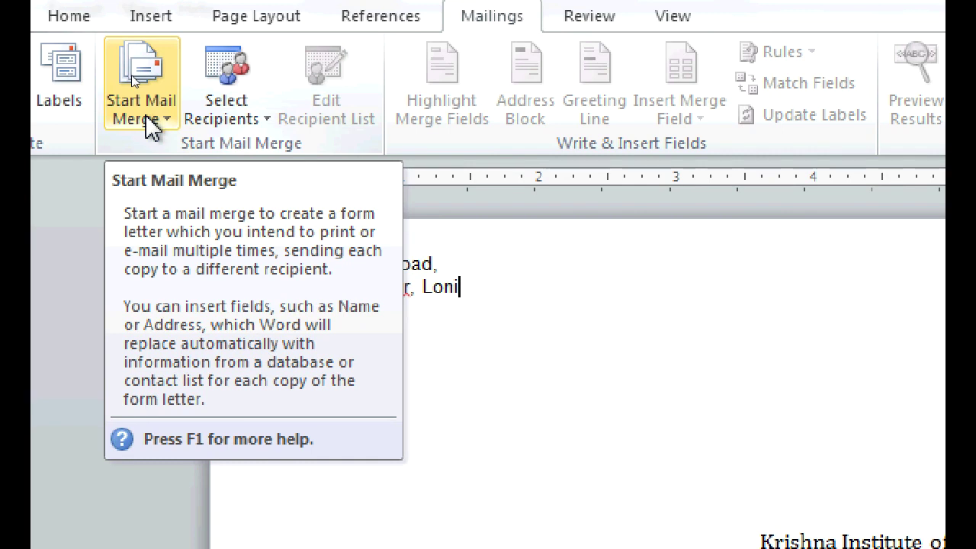
click(155, 121)
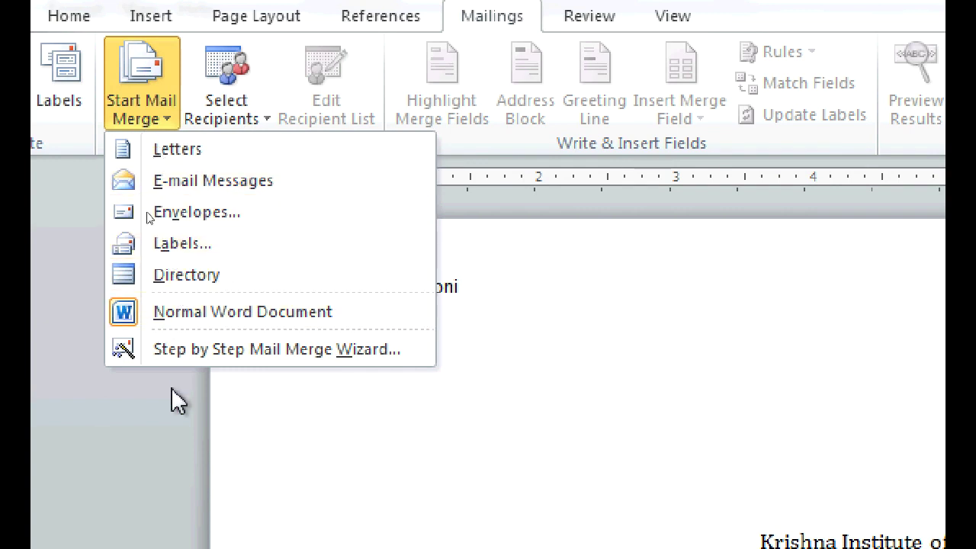
- Launch the Step by Step Mail Merge Wizard with Letters as the document type
click(286, 353)
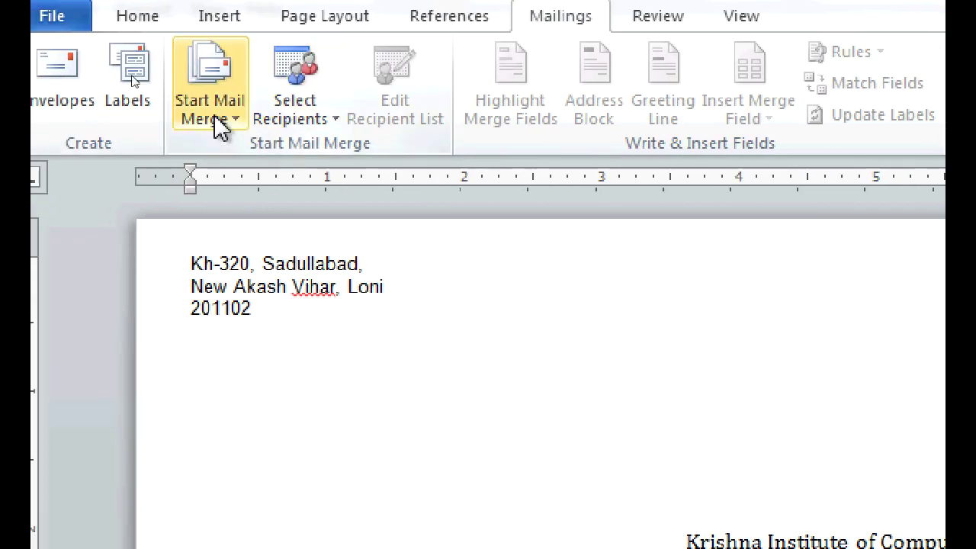
click(206, 114)
key(w)
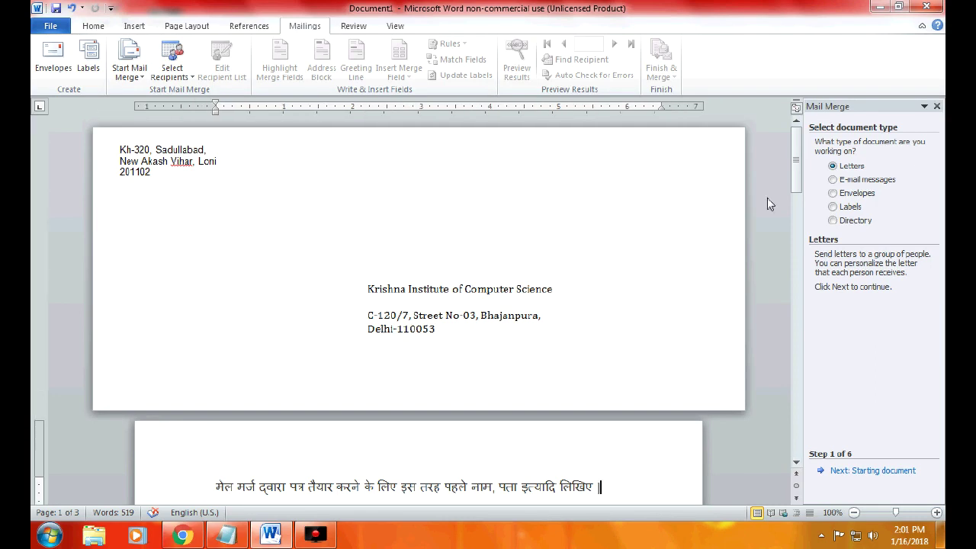
drag(795, 160, 795, 181)
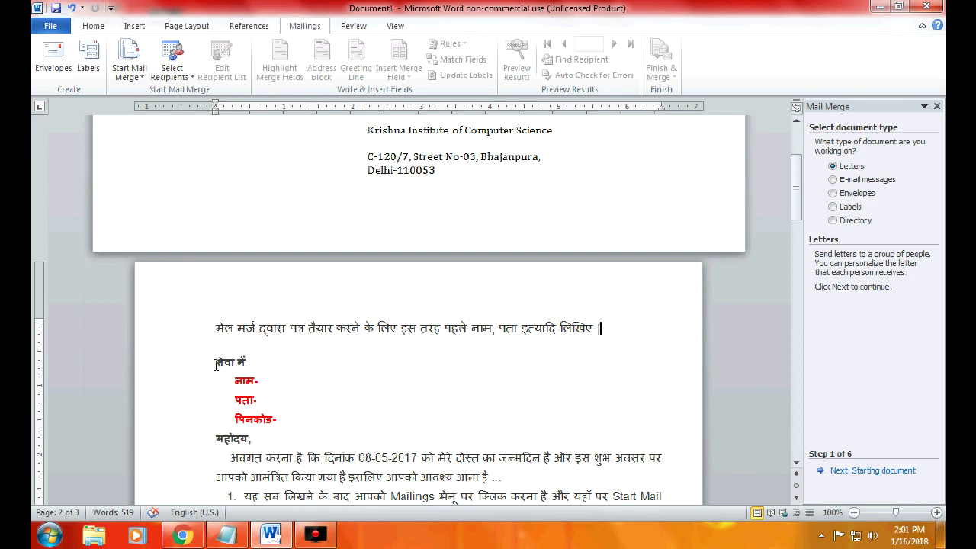
- Advance the wizard past the starting document step to recipients and choose Type a new list
drag(215, 364, 287, 413)
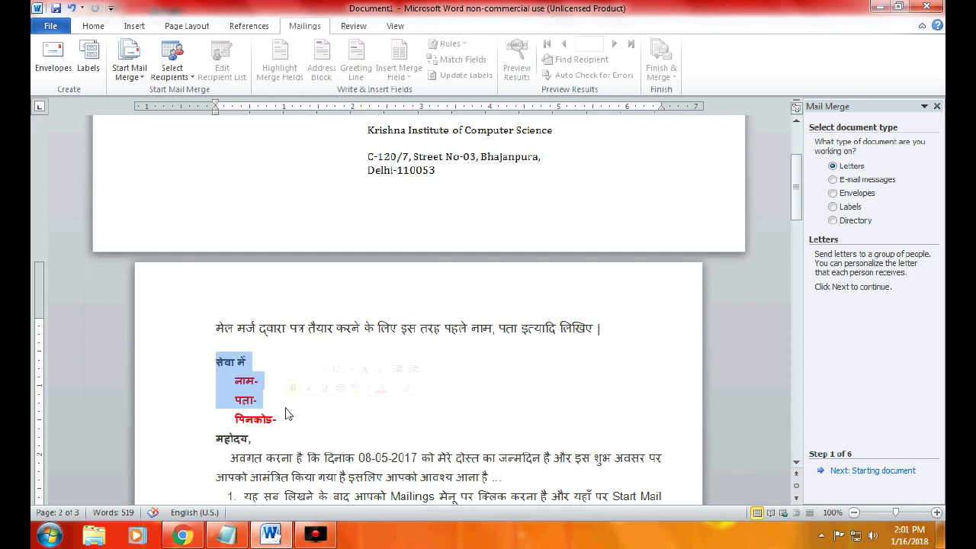
click(535, 433)
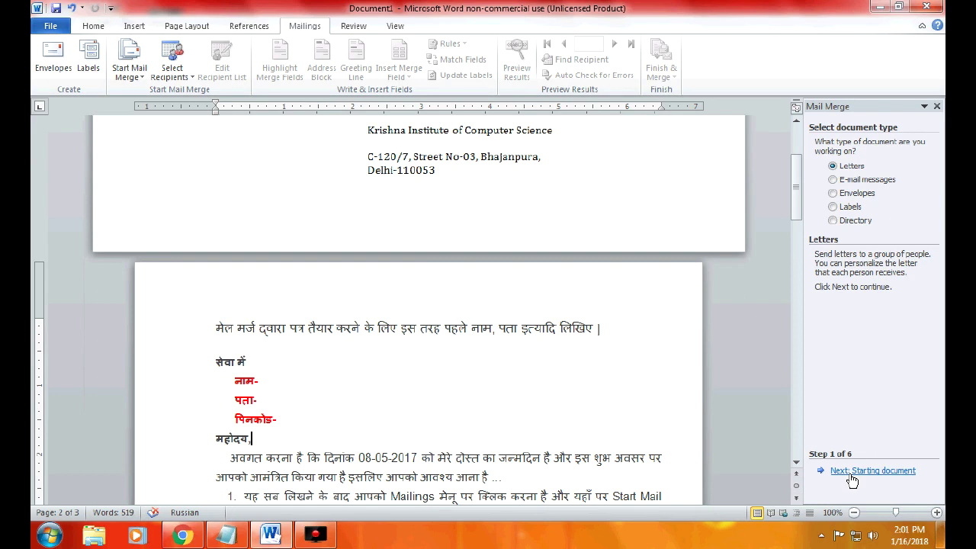
click(859, 472)
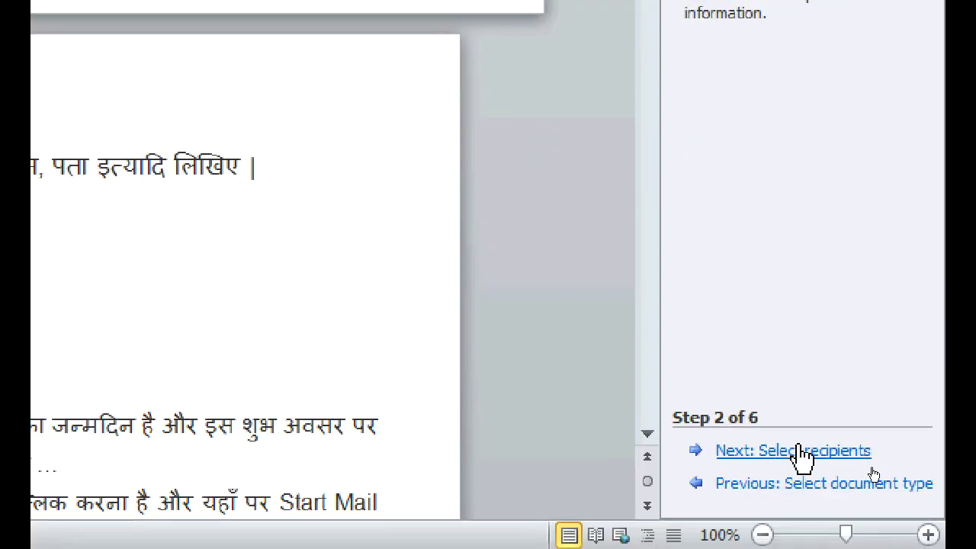
click(806, 457)
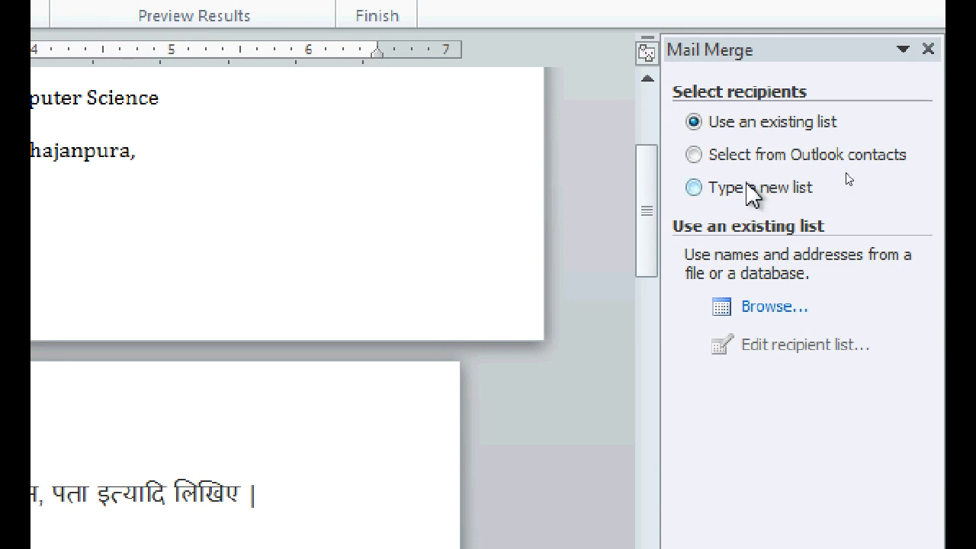
click(759, 188)
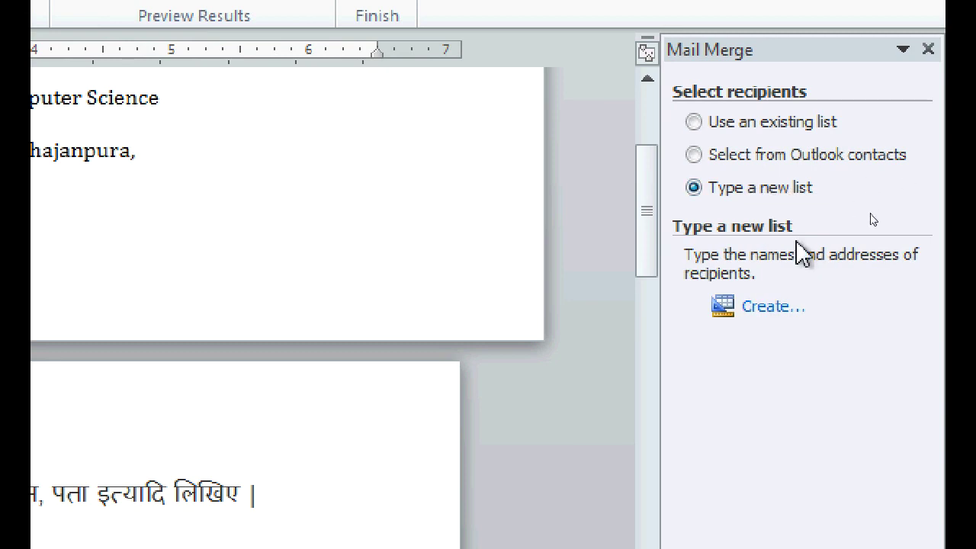
- Open a blank New Address List via Create, closing and reopening it once and repositioning it
click(773, 308)
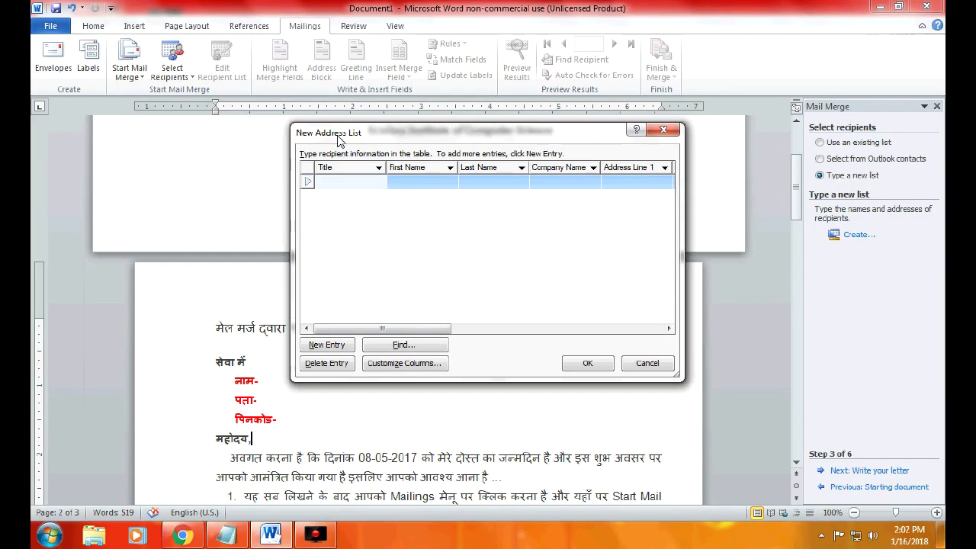
mouse_move(346, 136)
mouse_down()
mouse_move(320, 139)
mouse_move(338, 150)
mouse_up()
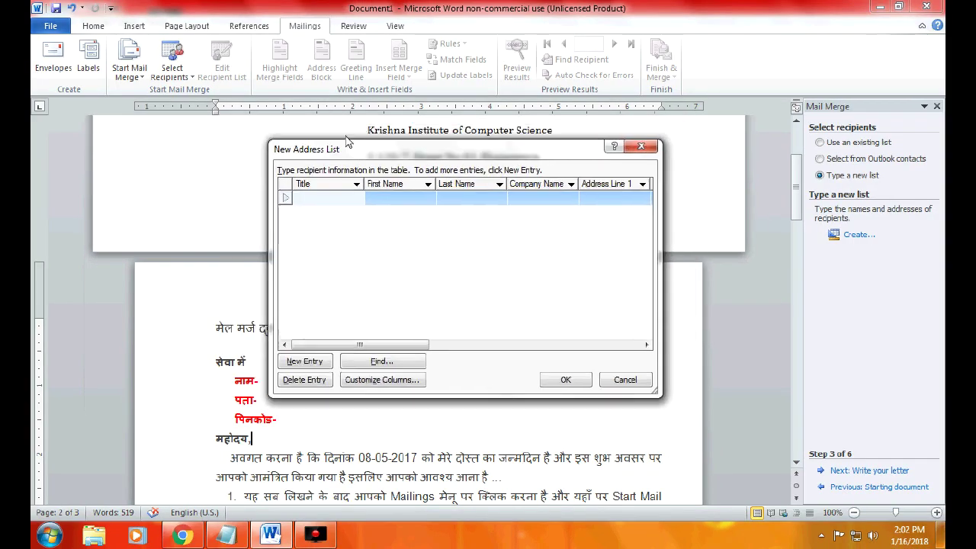
click(639, 144)
click(846, 235)
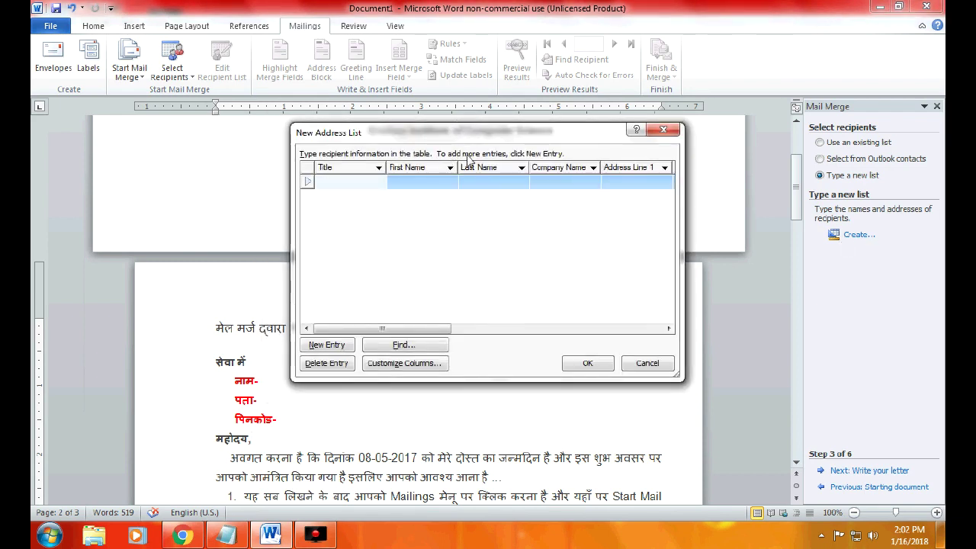
drag(455, 138, 438, 133)
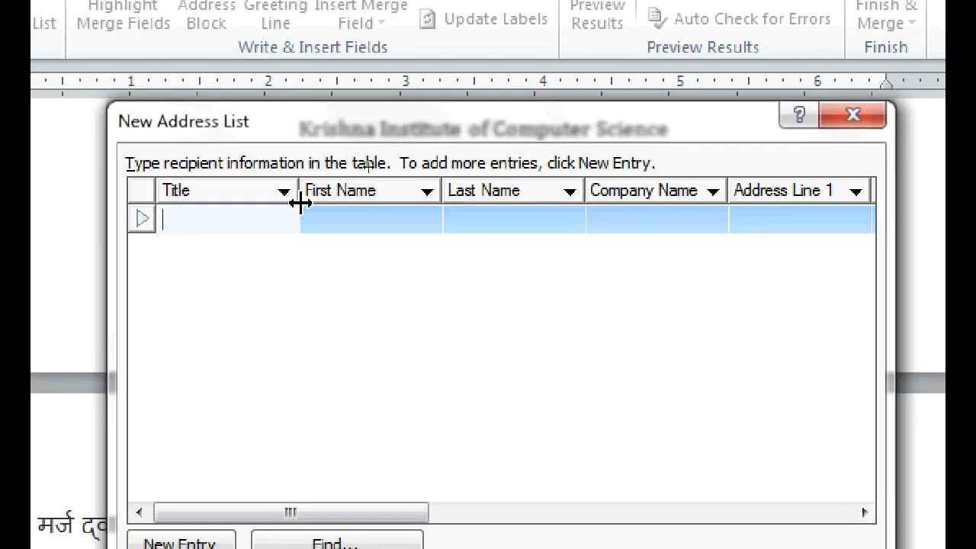
- Enter the first recipient's title Mr., first name, last name and institute company name
text(Mr)
key(BackSpace)
key(BackSpace)
text(.)
key(Tab)
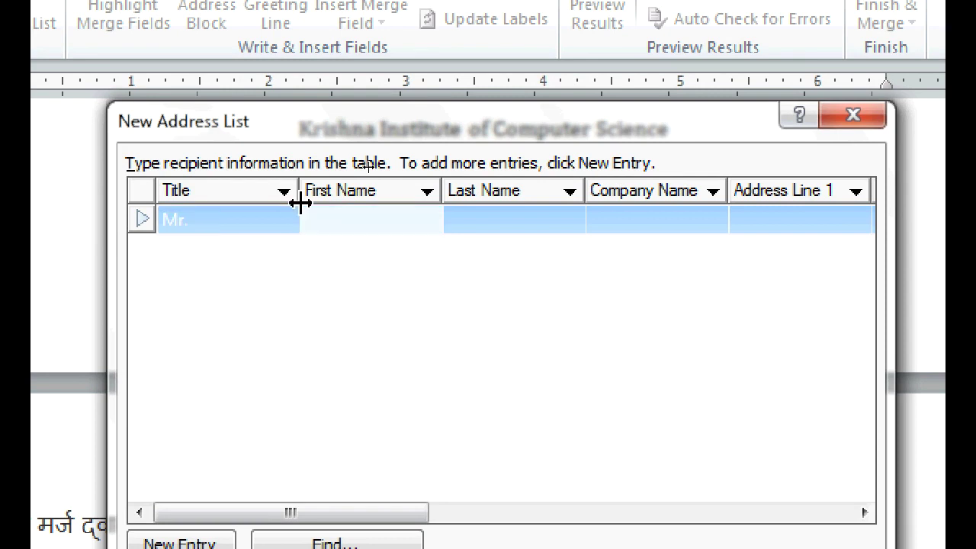
text(Krishna)
key(Tab)
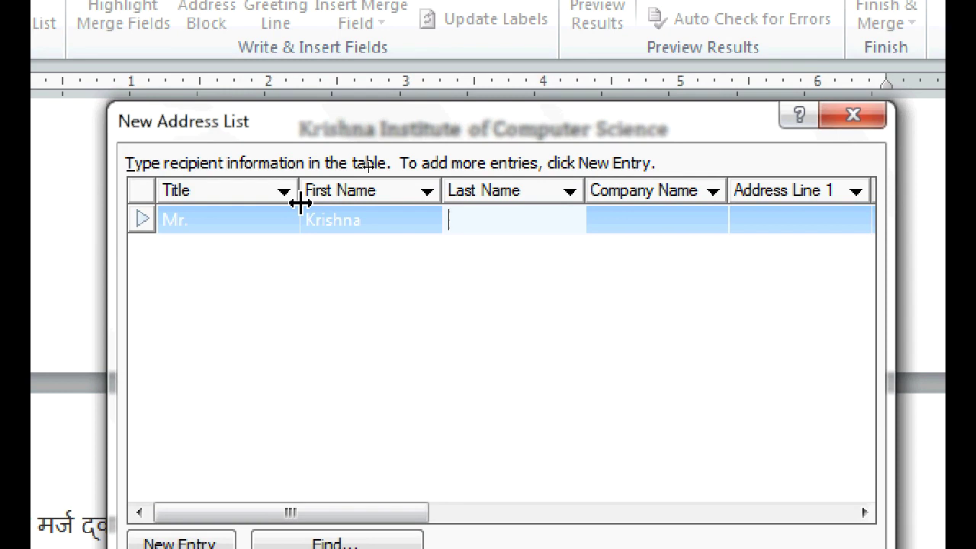
text(Kc)
key(BackSpace)
text(ics)
key(Tab)
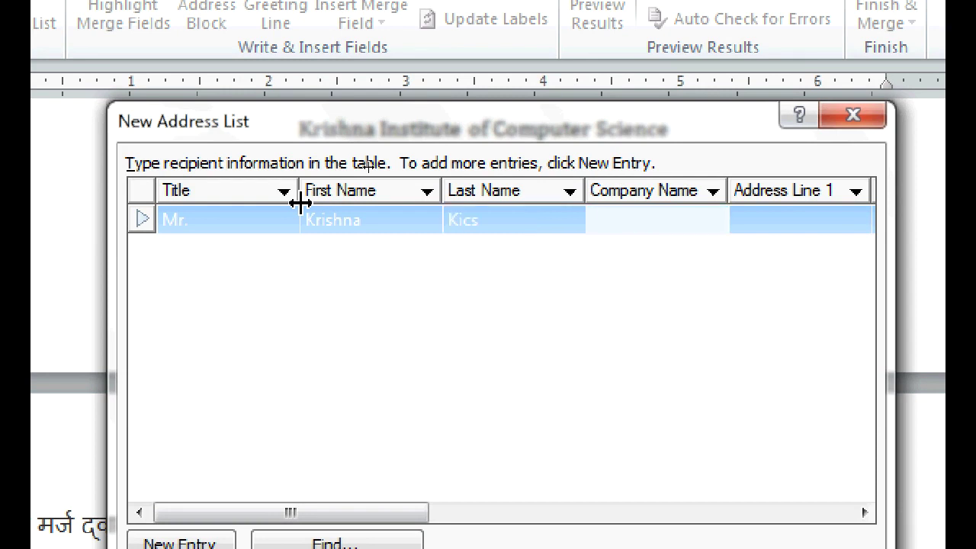
text(Krishna Insti)
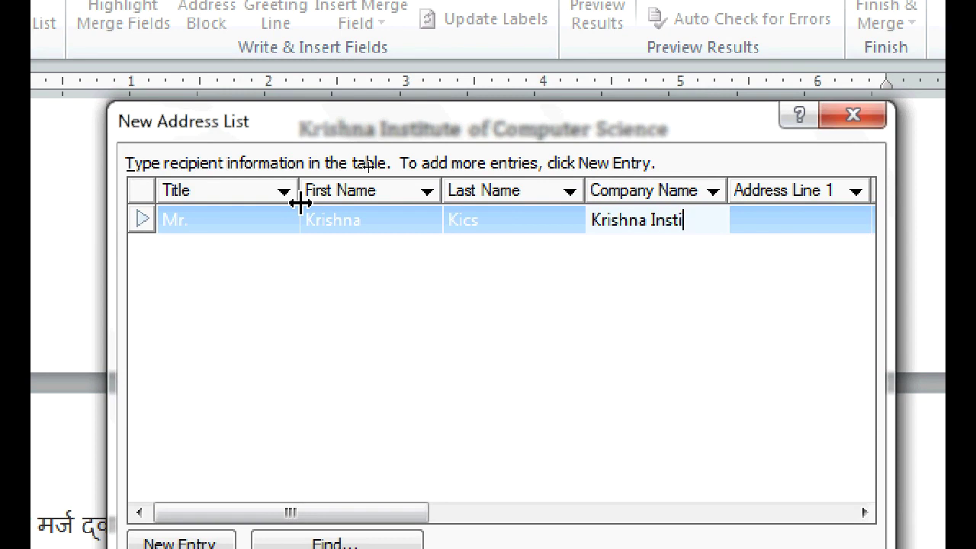
text(tu)
key(BackSpace)
text(ute)
text( of Comuter)
key(BackSpace)
key(BackSpace)
key(BackSpace)
- Fill in the recipient's street address, City Delhi, State Delhi and ZIP code
key(BackSpace)
text(puter Science)
key(Tab)
text(C-1200)
key(BackSpace)
text(/7)
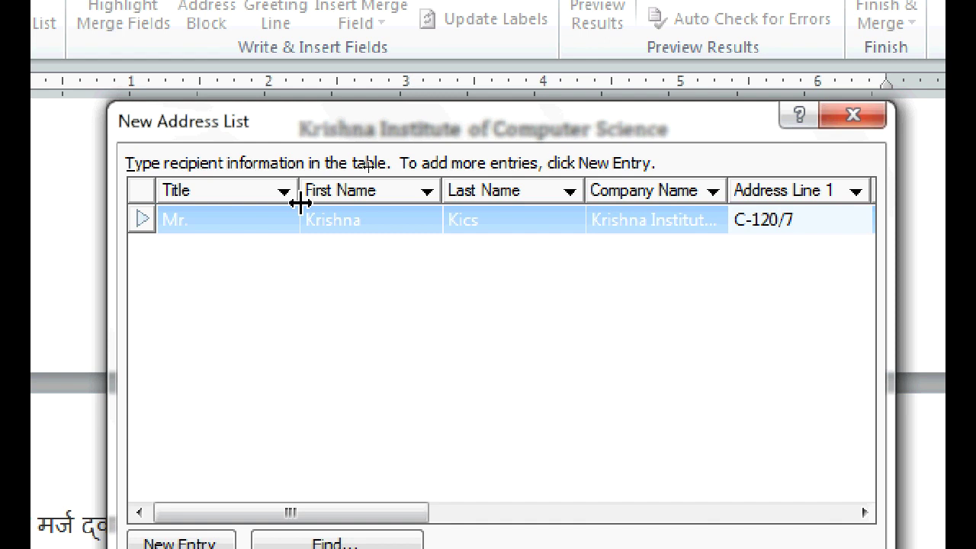
text(, St.)
text( no-)
text(03)
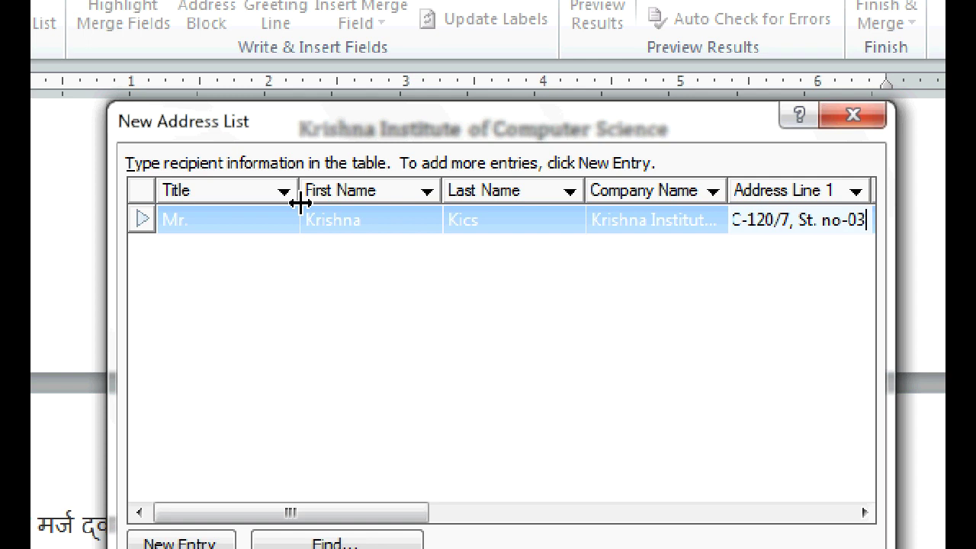
text( , Bja)
key(BackSpace)
key(BackSpace)
text(hajanura De)
key(BackSpace)
key(BackSpace)
key(BackSpace)
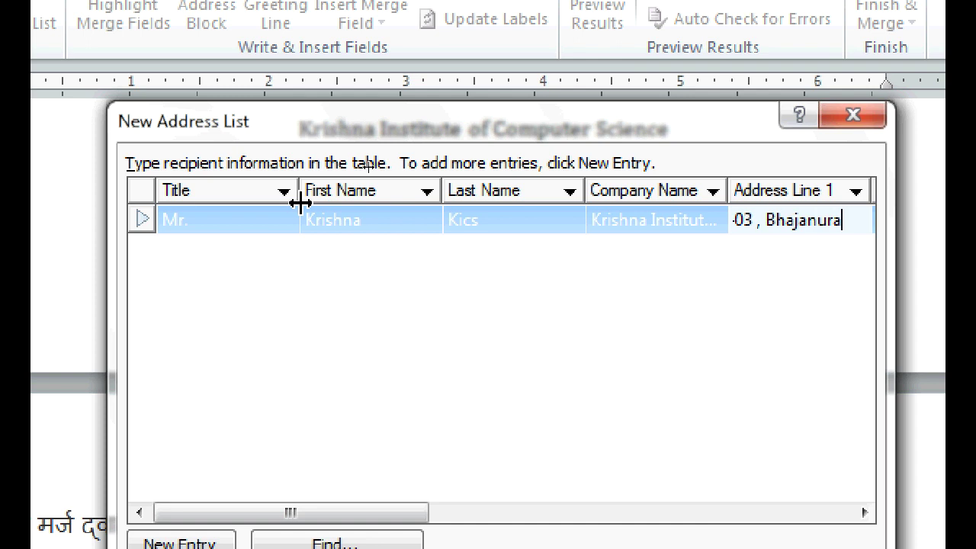
text(Delhi)
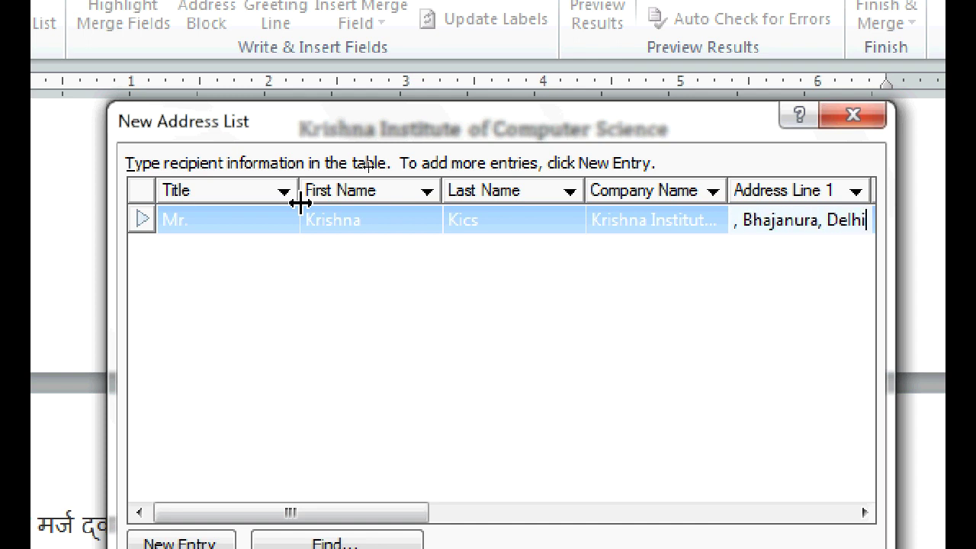
key(Tab)
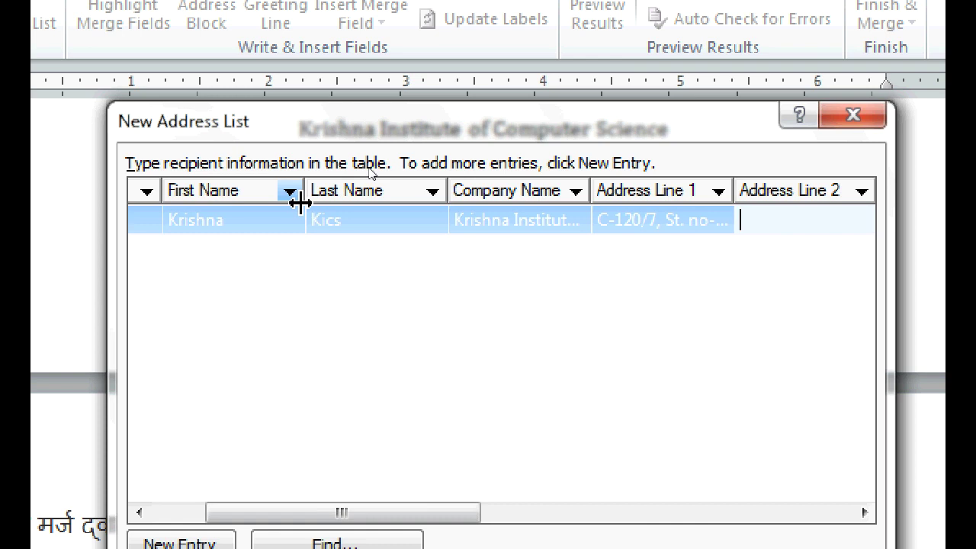
key(Tab)
text(Del)
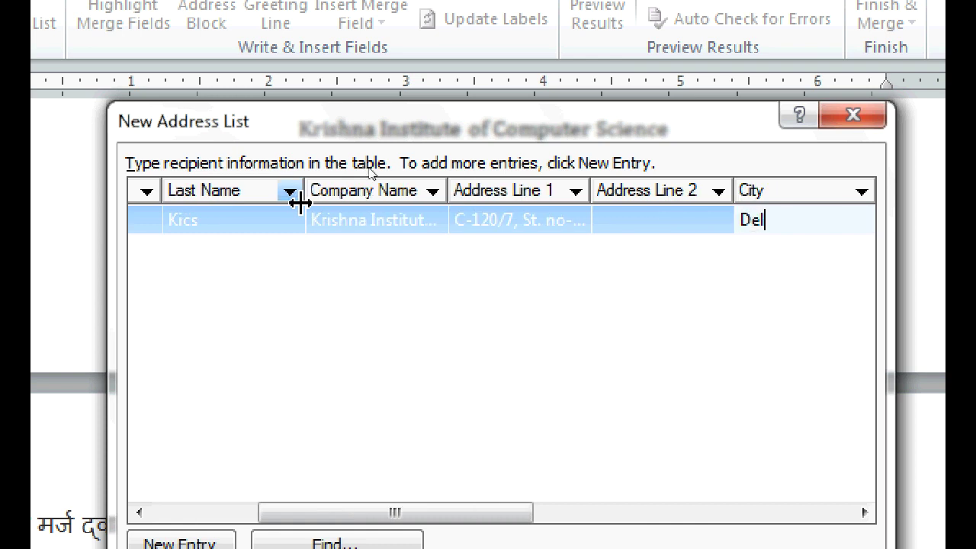
text(hi)
key(Tab)
text(Delh)
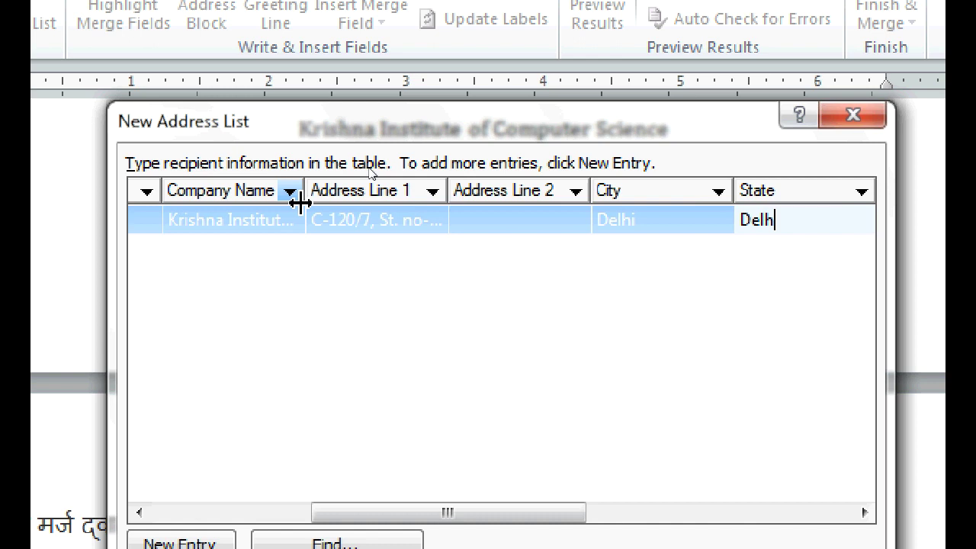
text(i)
key(Tab)
text(110053)
key(Tab)
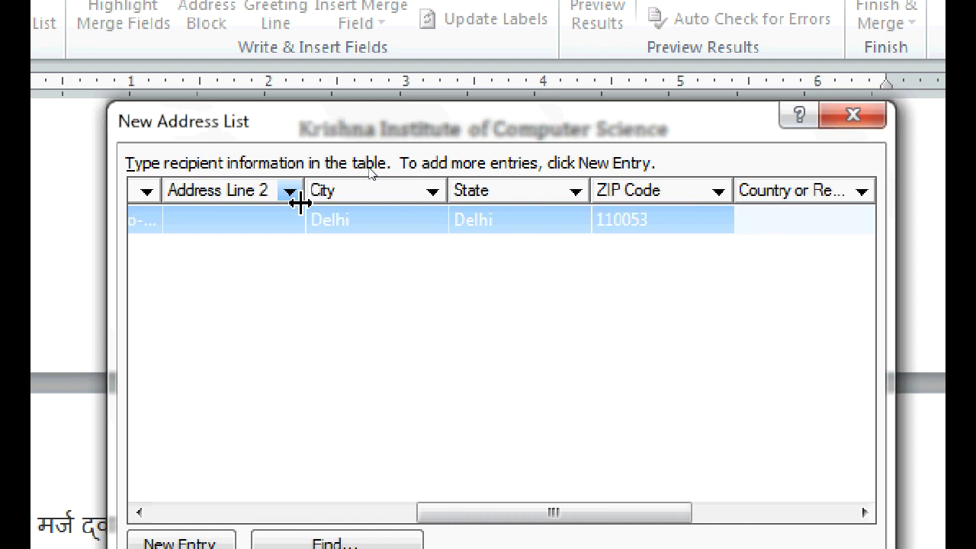
- Set Country to India, add the home phone and e-mail, and start a new entry
text(Inst)
key(BackSpace)
key(BackSpace)
text(dia)
key(Tab)
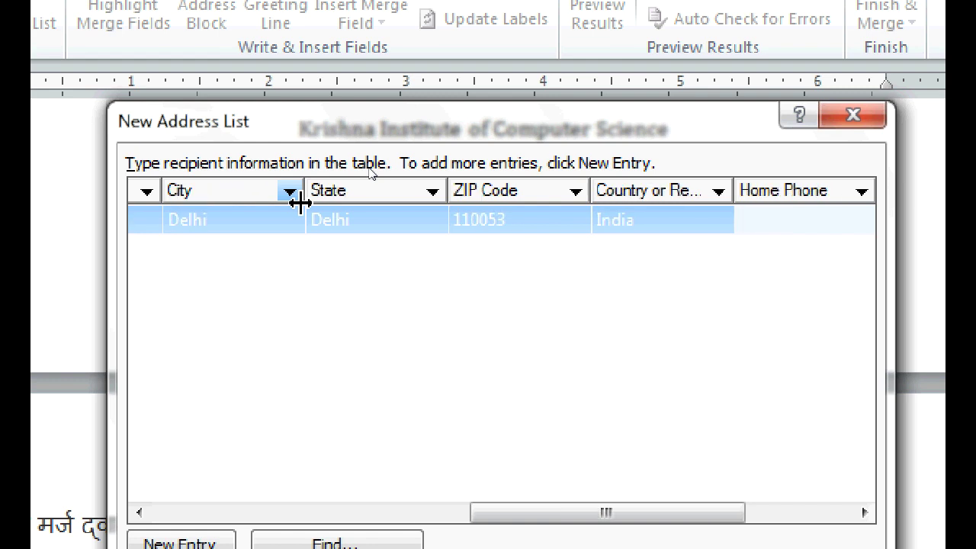
text(0)
text(0)
key(BackSpace)
key(Tab)
key(Tab)
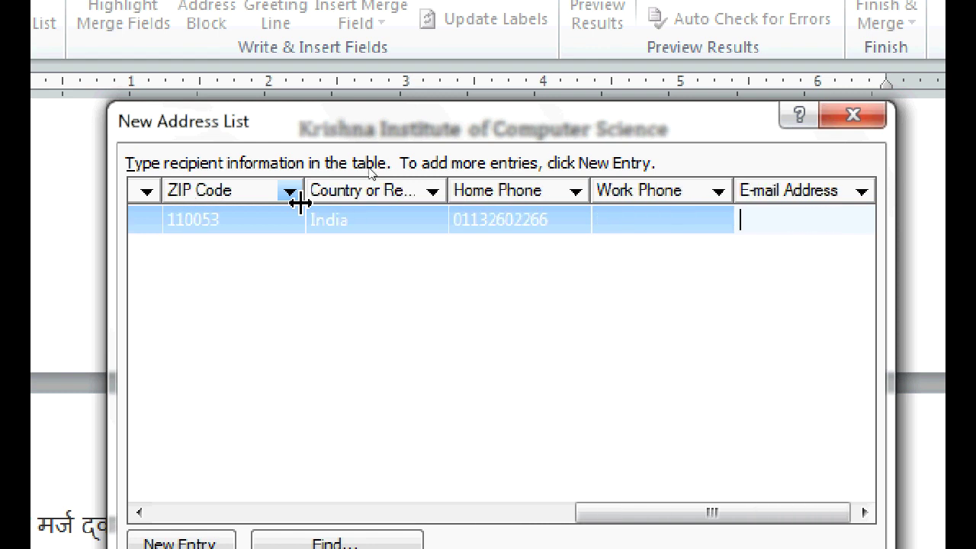
key(Tab)
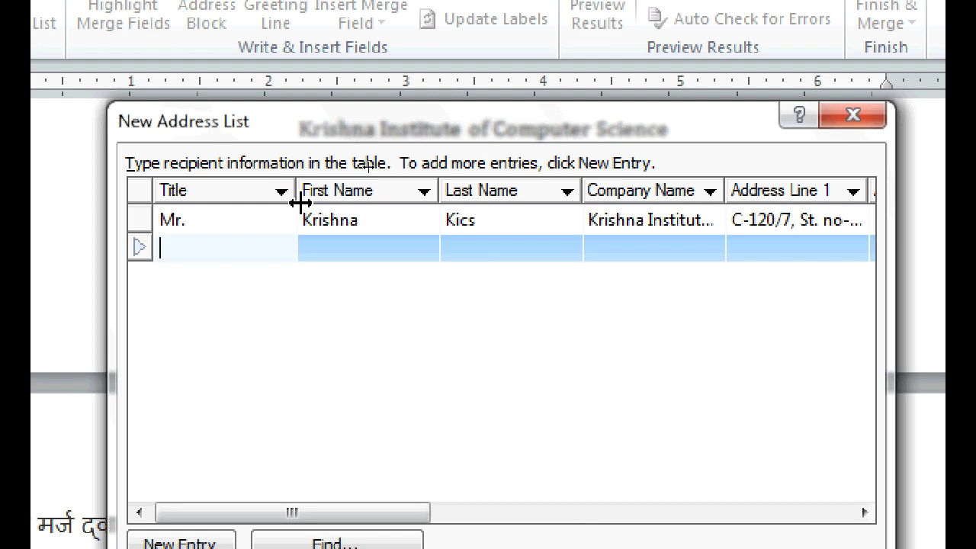
- Enter the second recipient's title Mr., first name, last name and company KICS
text(Mr.)
key(Tab)
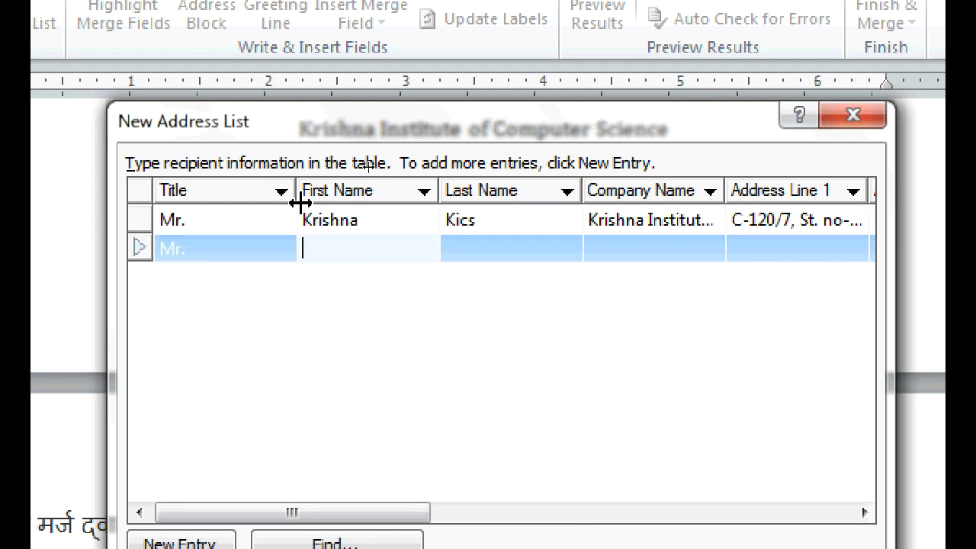
key(Tab)
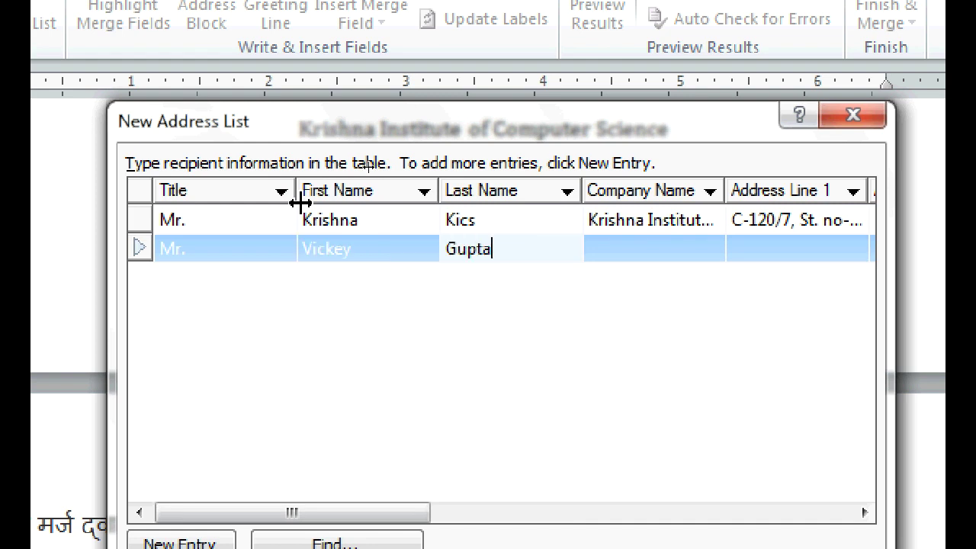
key(Tab)
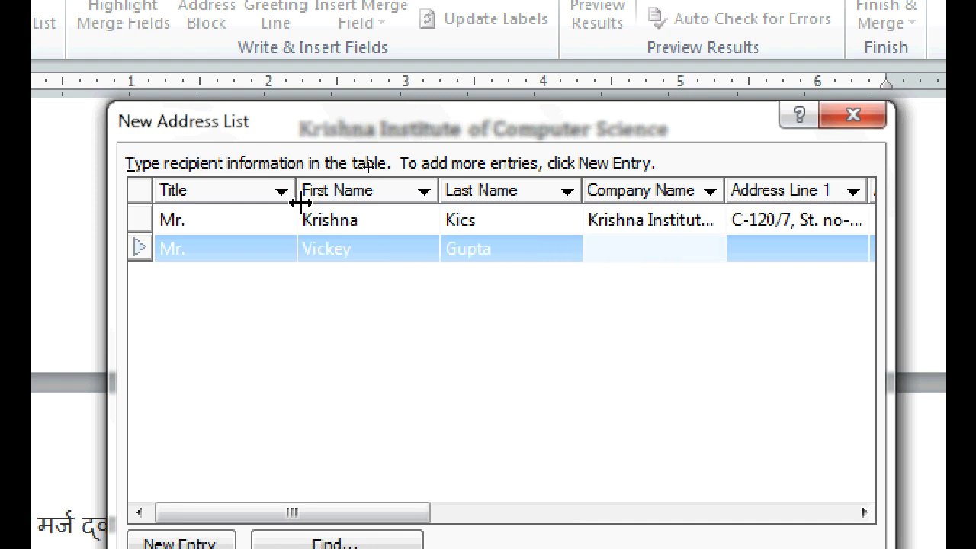
text(KICS)
- Add the second recipient's Delhi street address, with City Delhi and State Delhi
key(Tab)
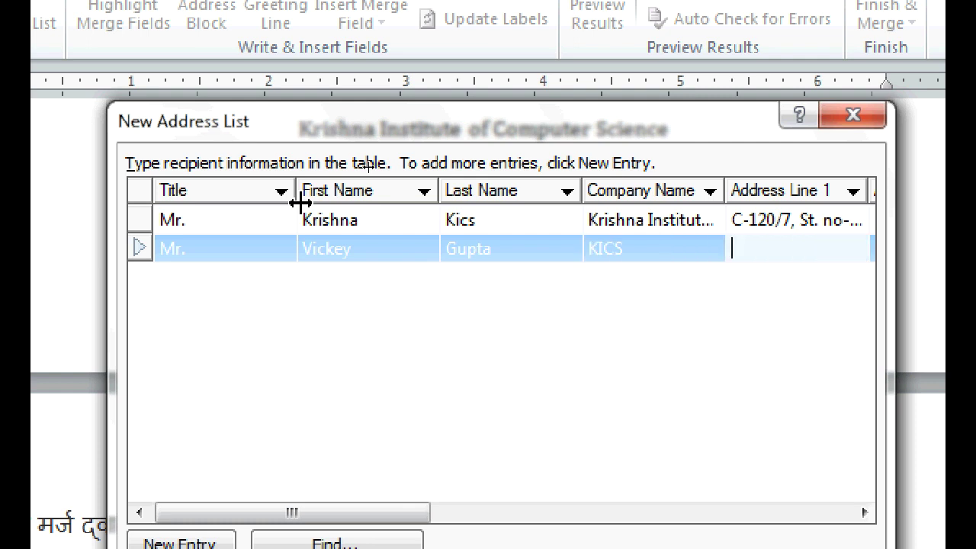
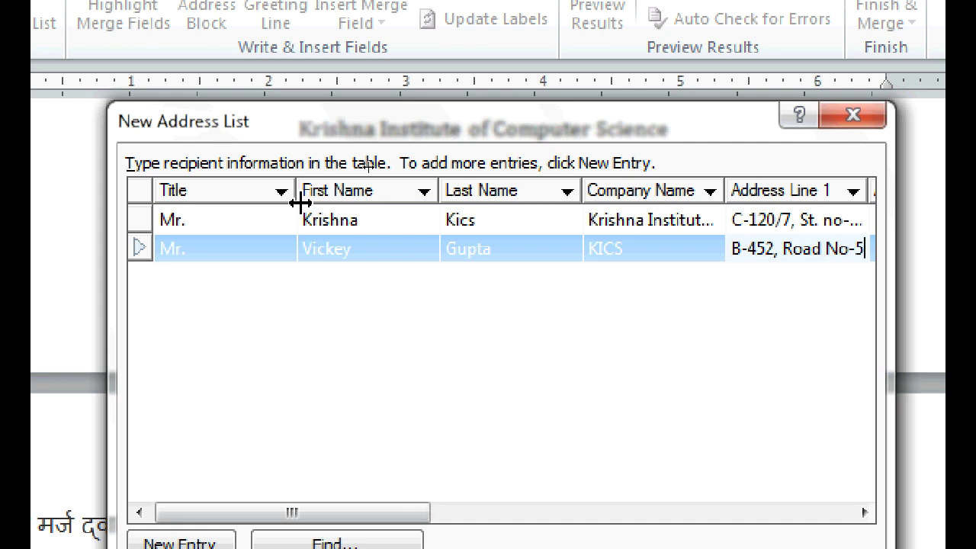
key(Tab)
key(Tab)
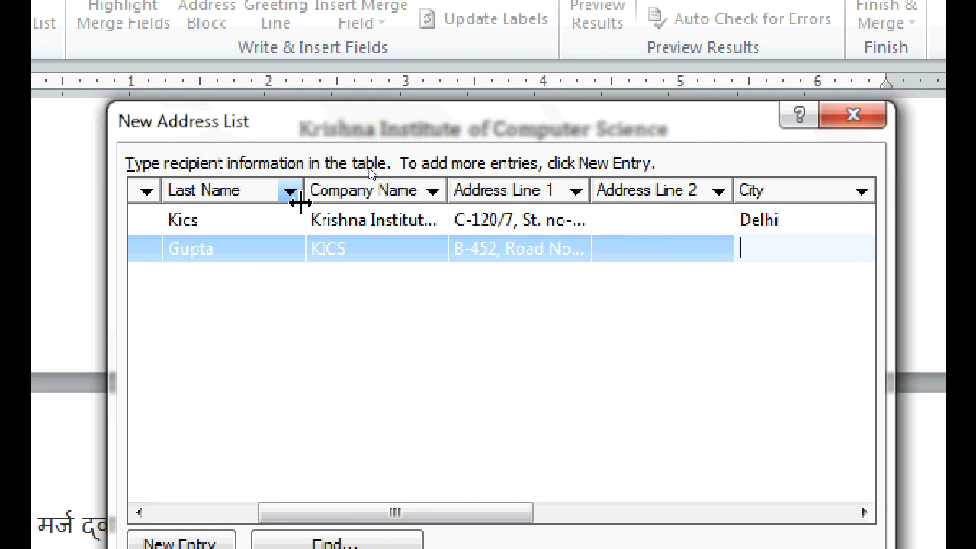
key(Tab)
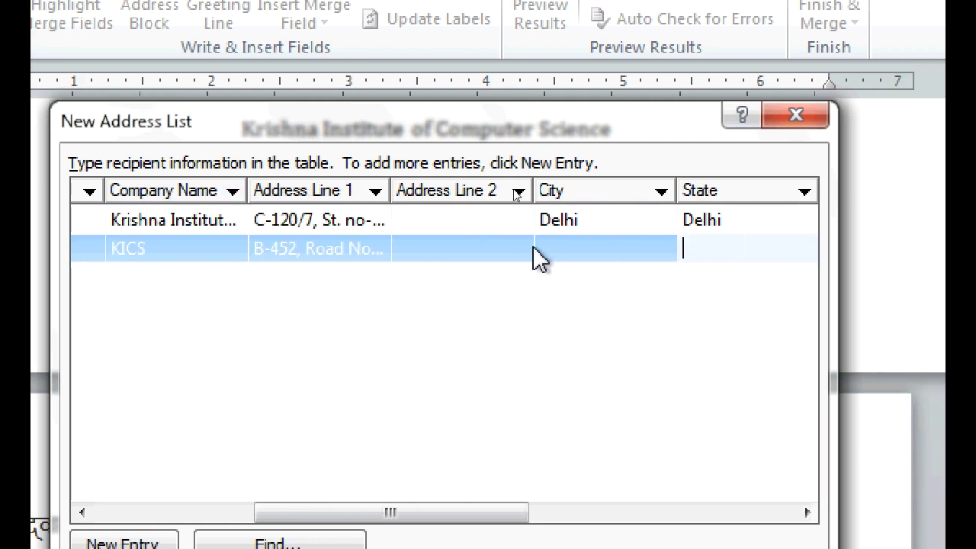
click(532, 249)
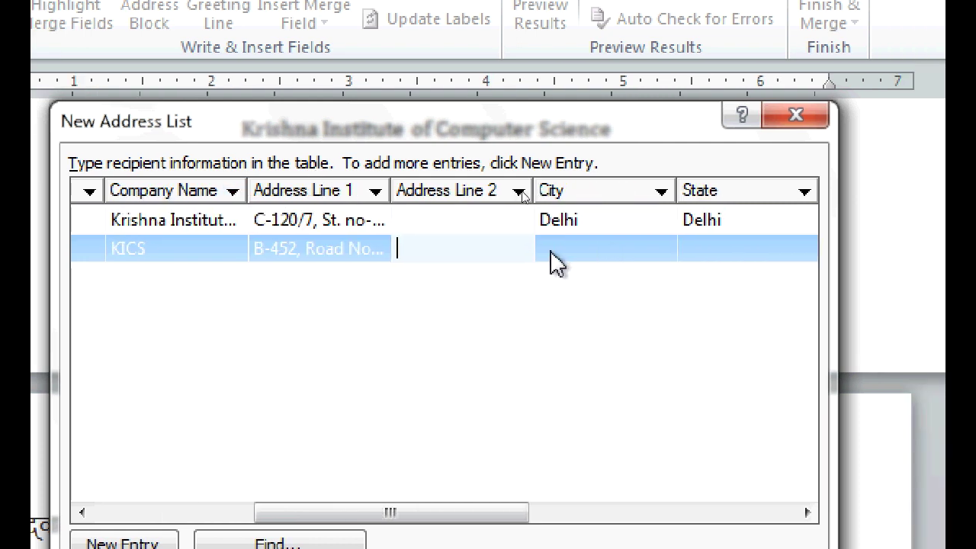
click(551, 251)
text(Delhi)
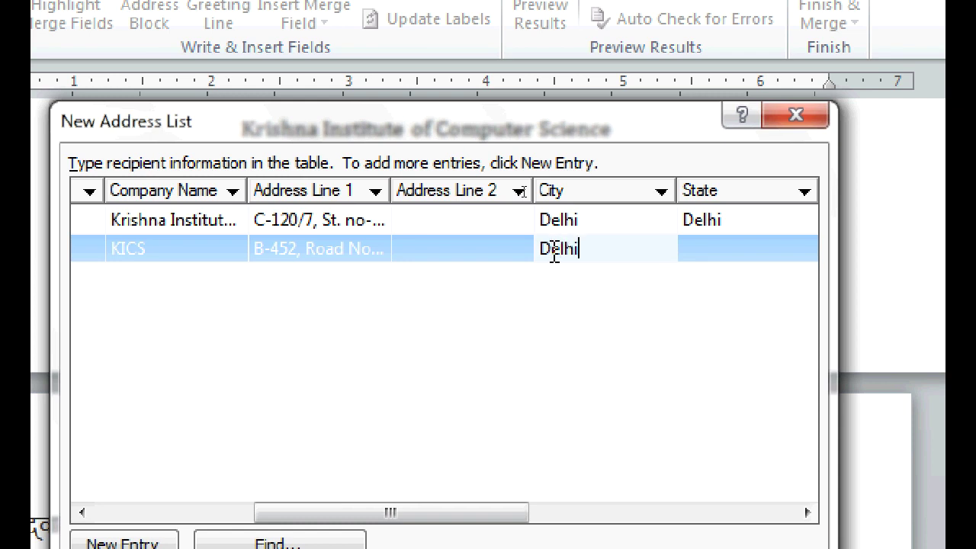
key(Tab)
text(Delhi)
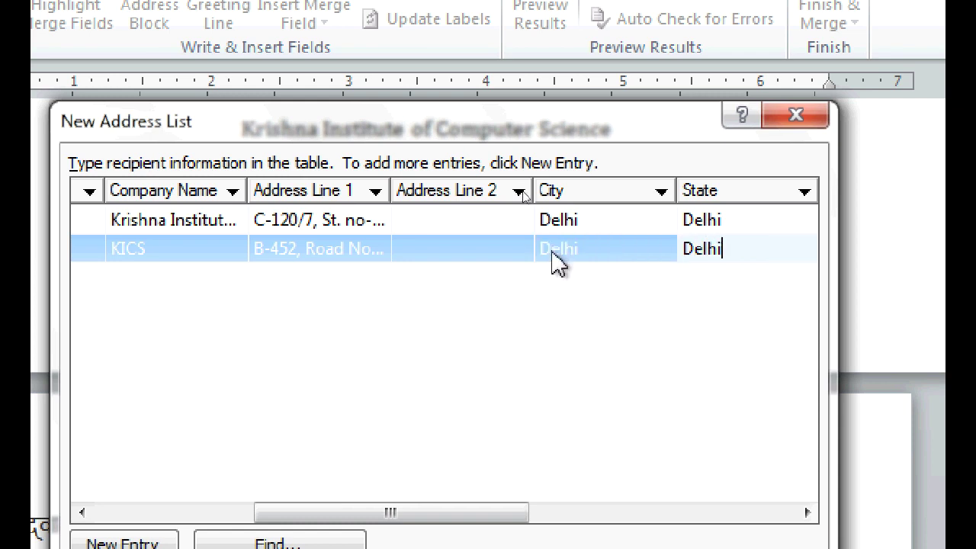
- Fill in the ZIP code and Country India, leaving the phone blank for now
key(Tab)
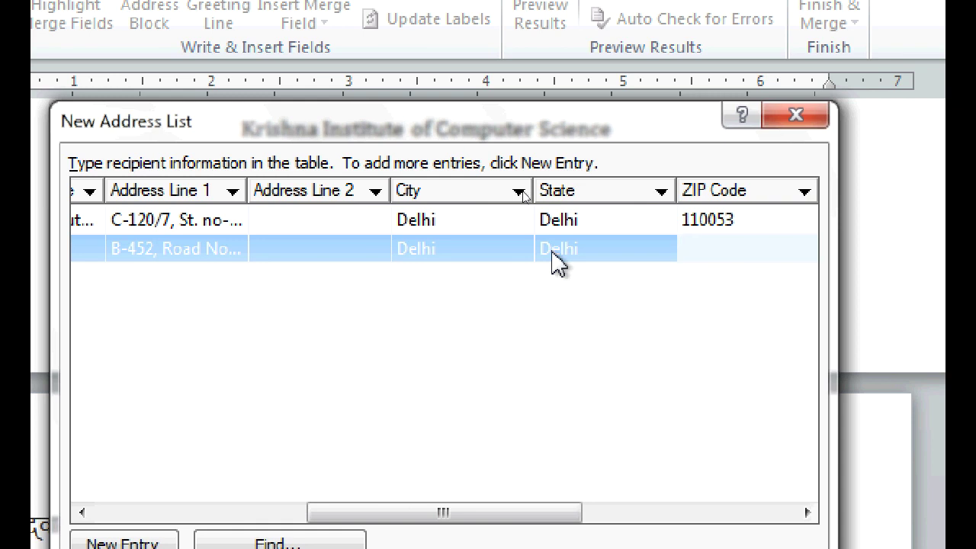
text(11005)
key(BackSpace)
text(05)
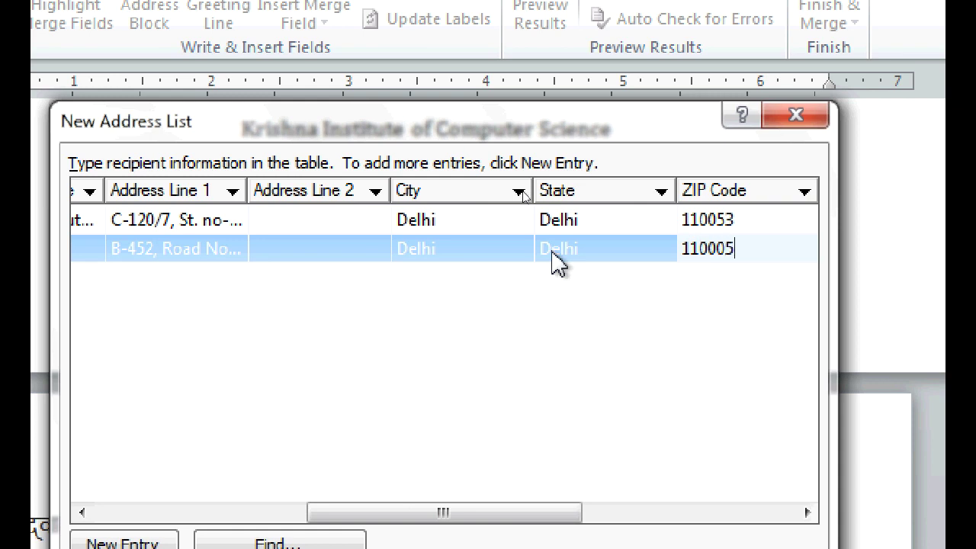
key(Tab)
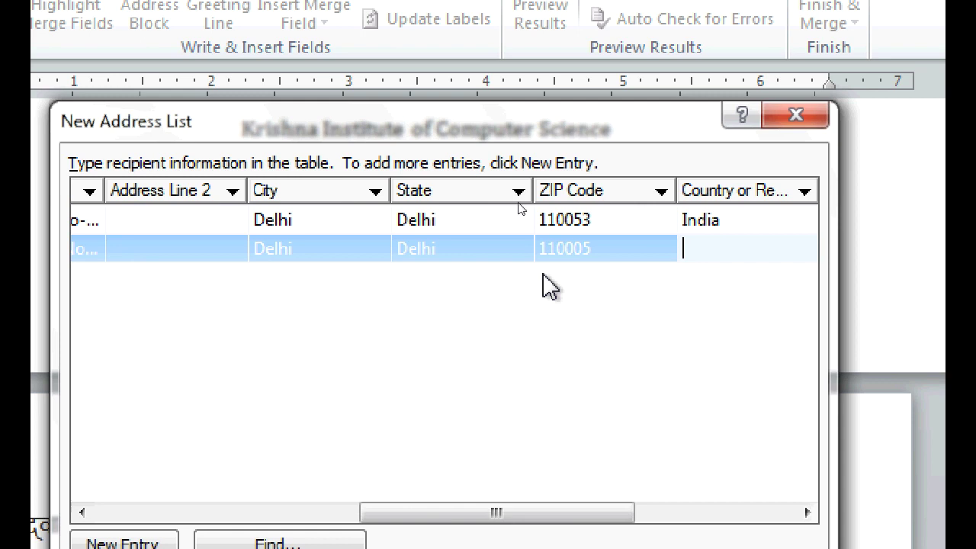
text(India)
key(Tab)
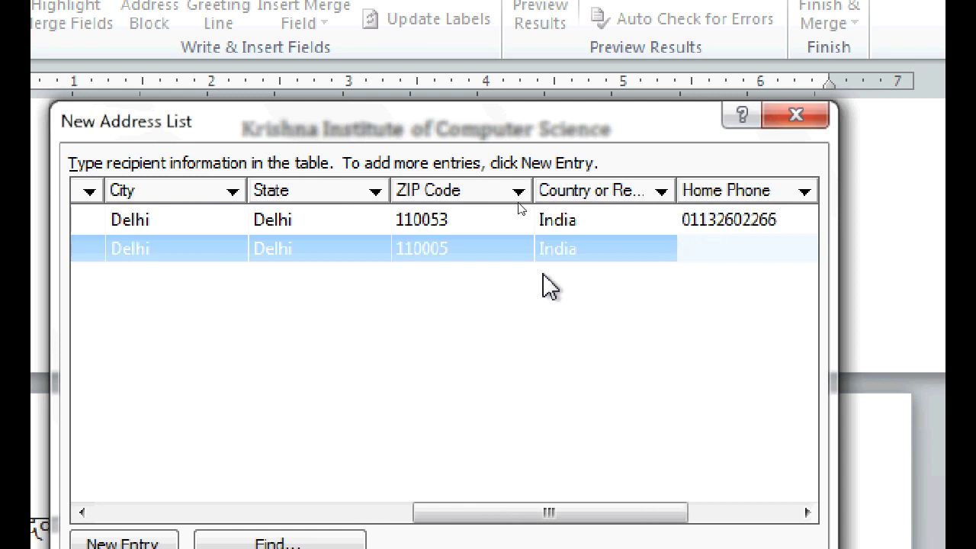
key(Tab)
key(Tab)
key(Tab)
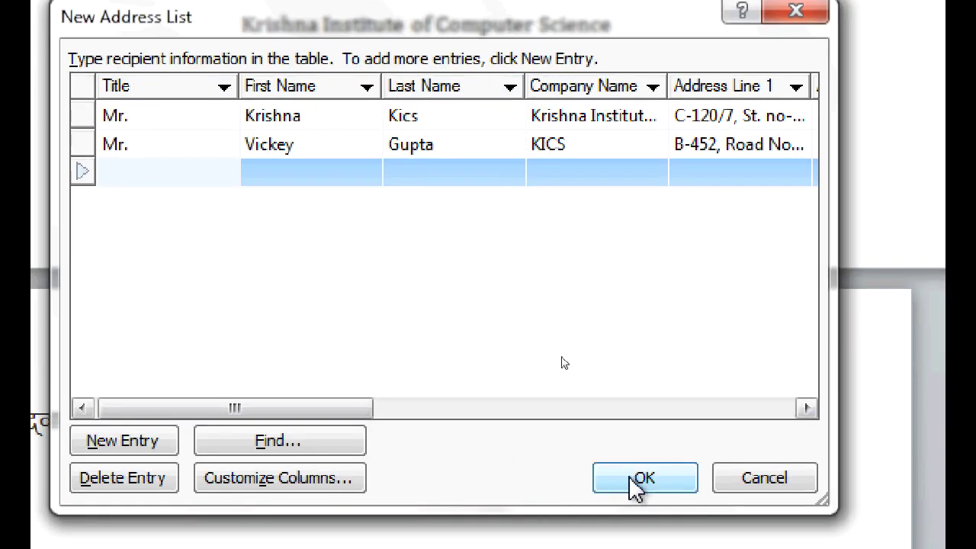
- Close the address list, save it as Kanha, and accept its recipients for the merge
click(627, 477)
text(Kanha)
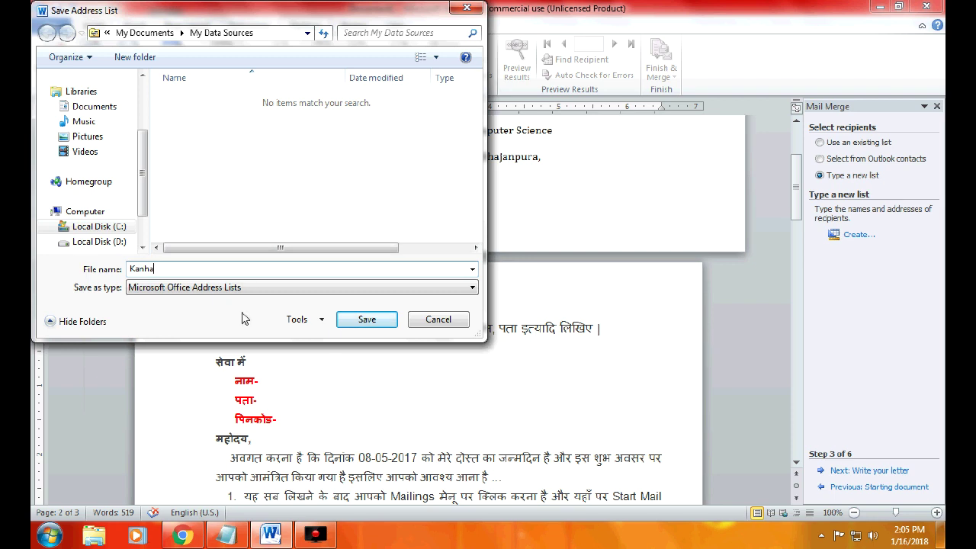
click(357, 323)
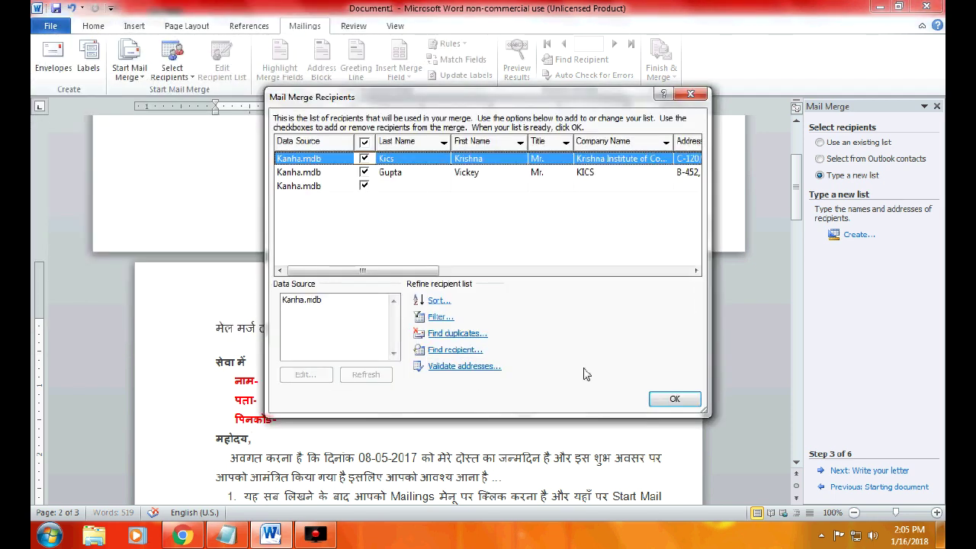
click(676, 400)
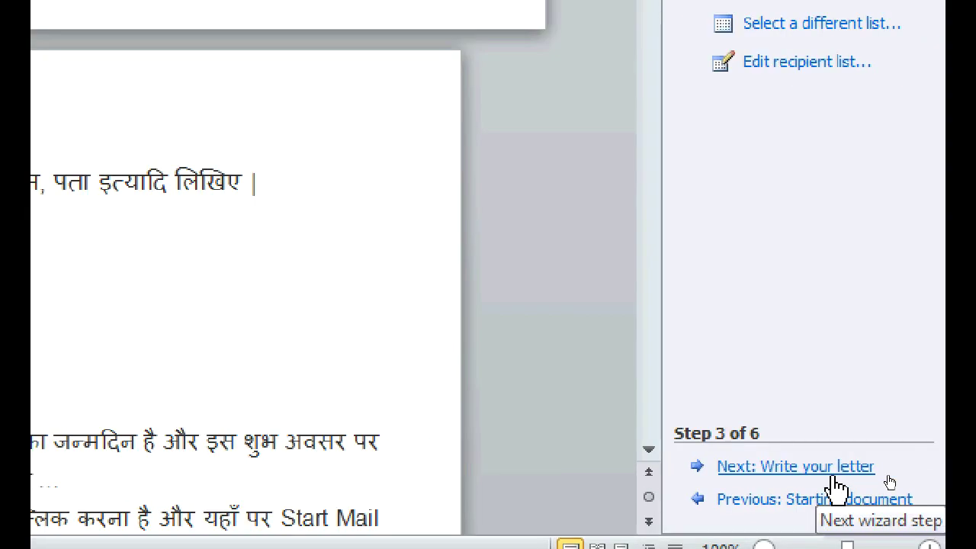
click(835, 481)
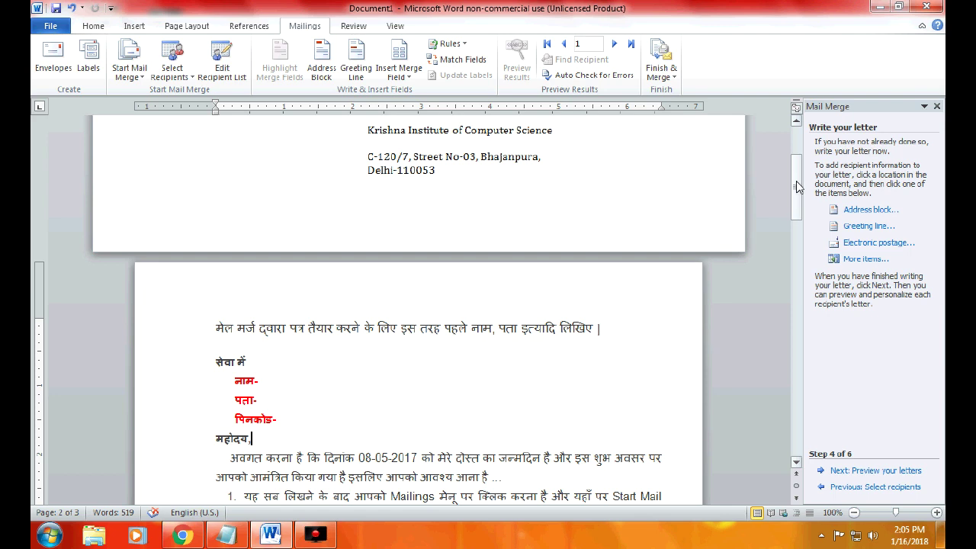
drag(797, 187, 807, 372)
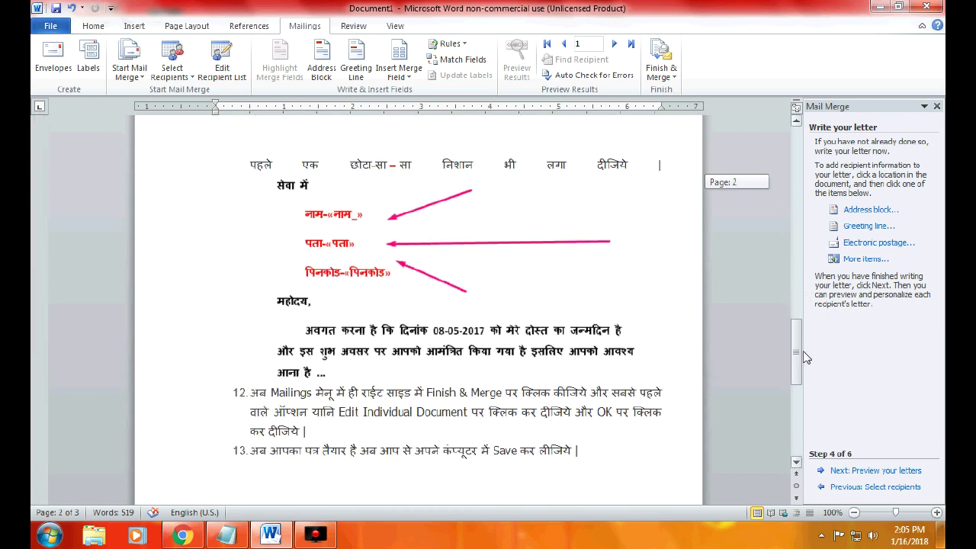
drag(806, 372, 788, 172)
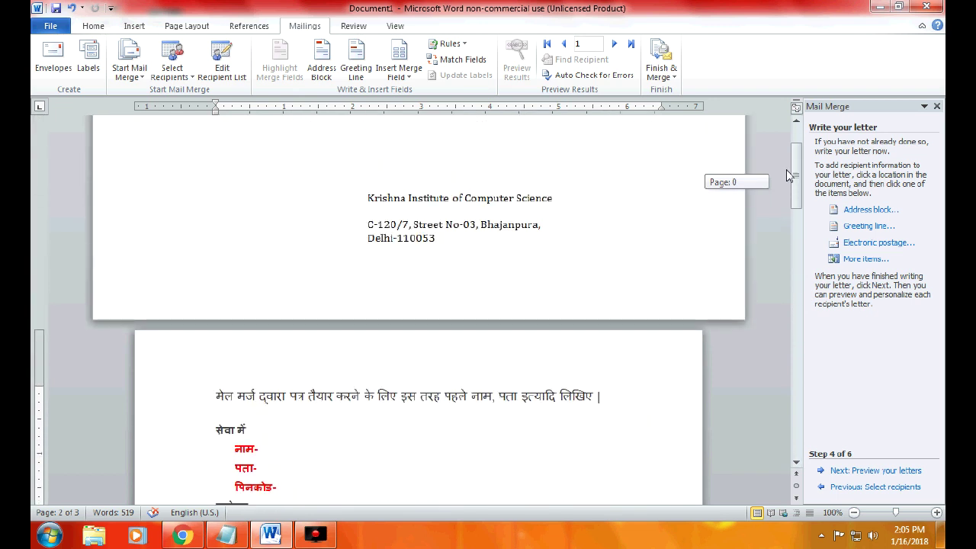
drag(796, 162, 799, 166)
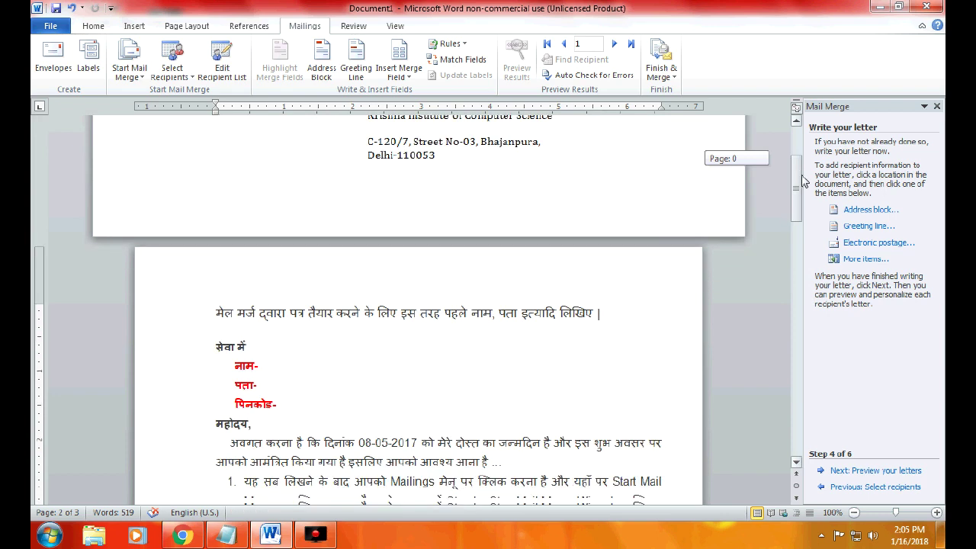
drag(799, 166, 807, 207)
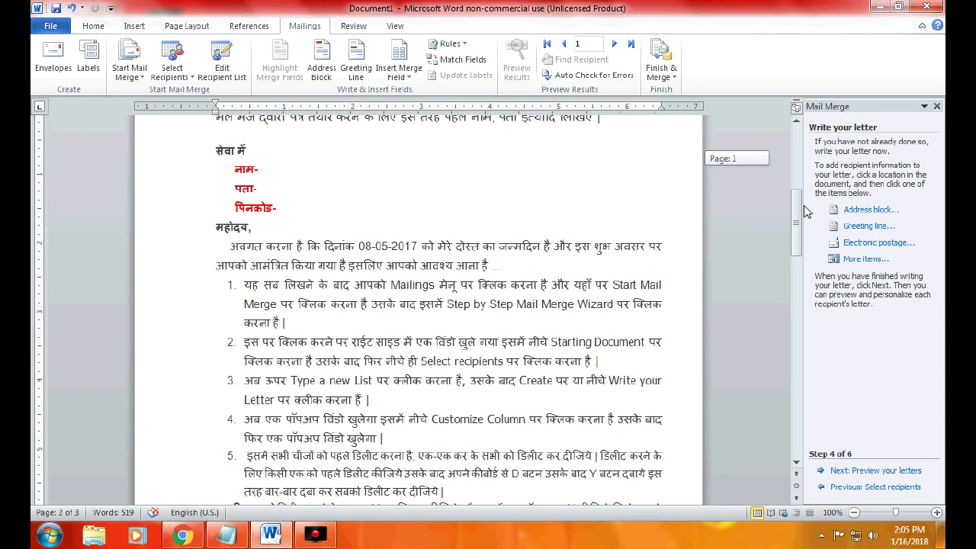
mouse_move(806, 207)
mouse_down()
mouse_move(799, 350)
mouse_move(800, 174)
mouse_move(799, 196)
mouse_up()
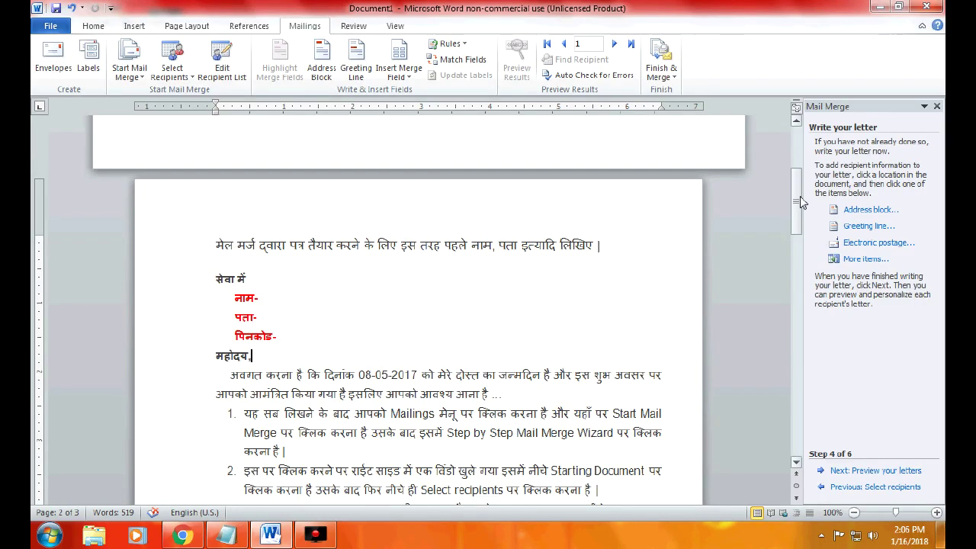
scroll(800, 196, up, 4)
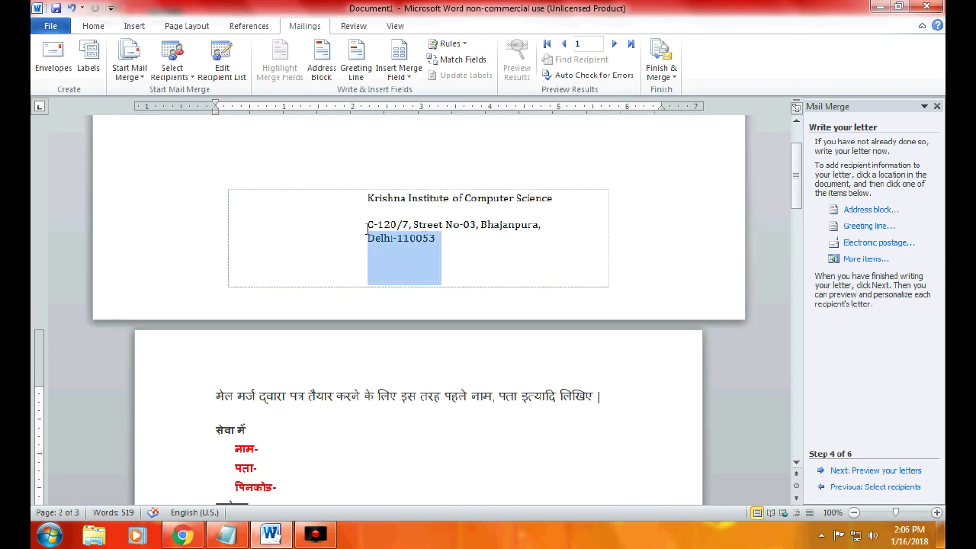
- Replace the typed street and city lines on the envelope with an «AddressBlock» field
drag(442, 240, 367, 229)
key(Delete)
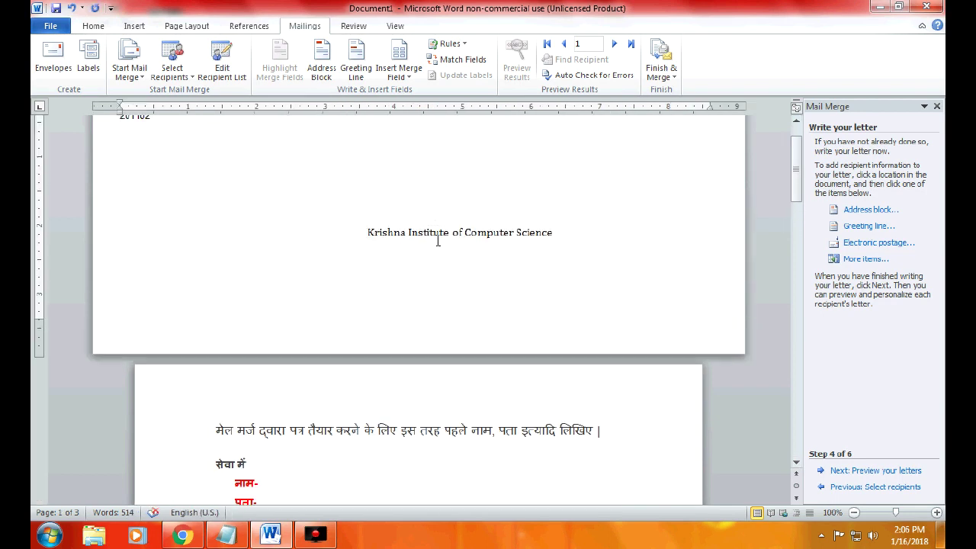
click(871, 210)
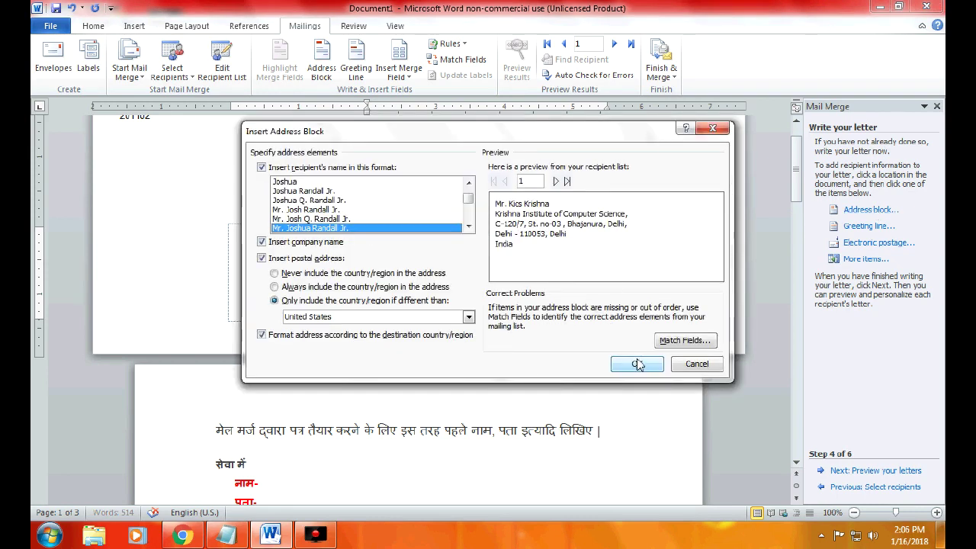
click(636, 363)
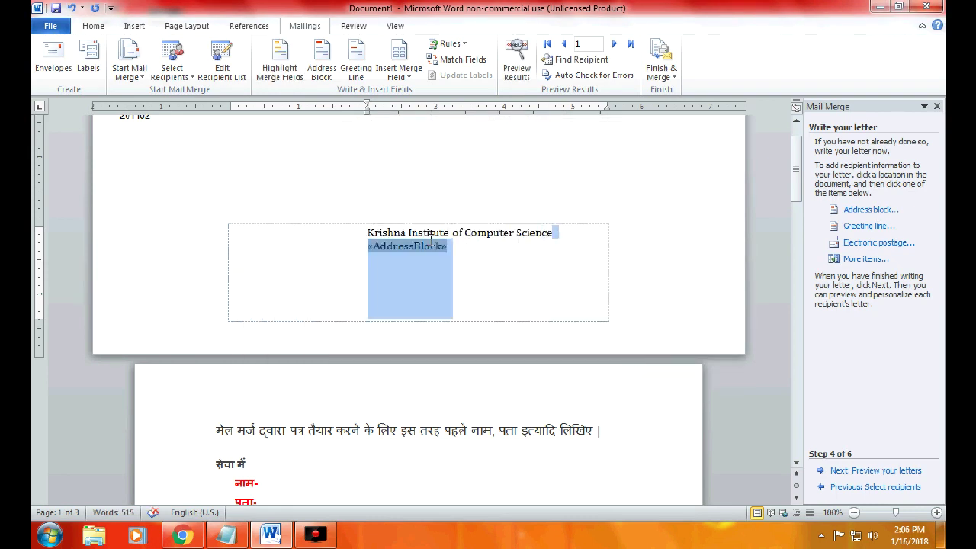
- Delete the leftover institute name line and select the सेवा में line in the letter
drag(553, 232, 369, 232)
key(Delete)
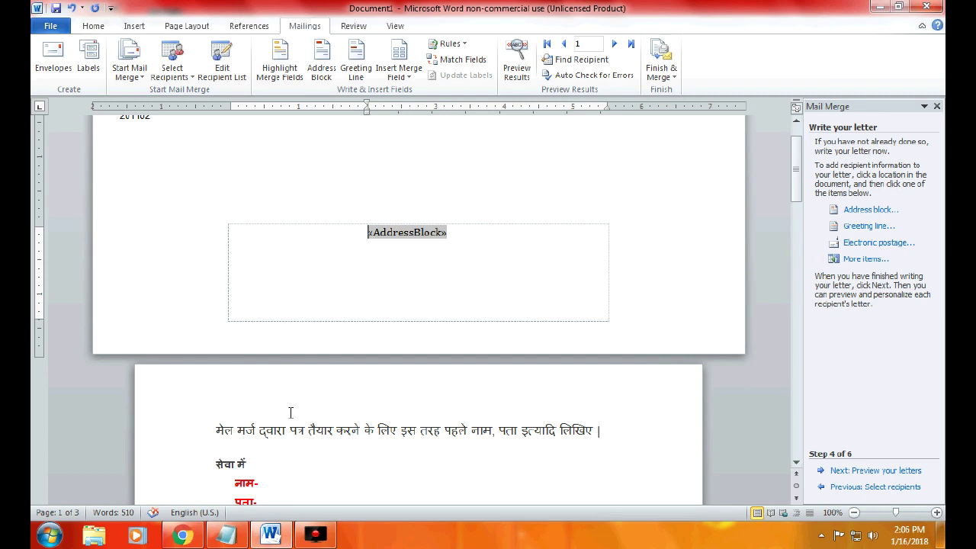
drag(252, 465, 188, 460)
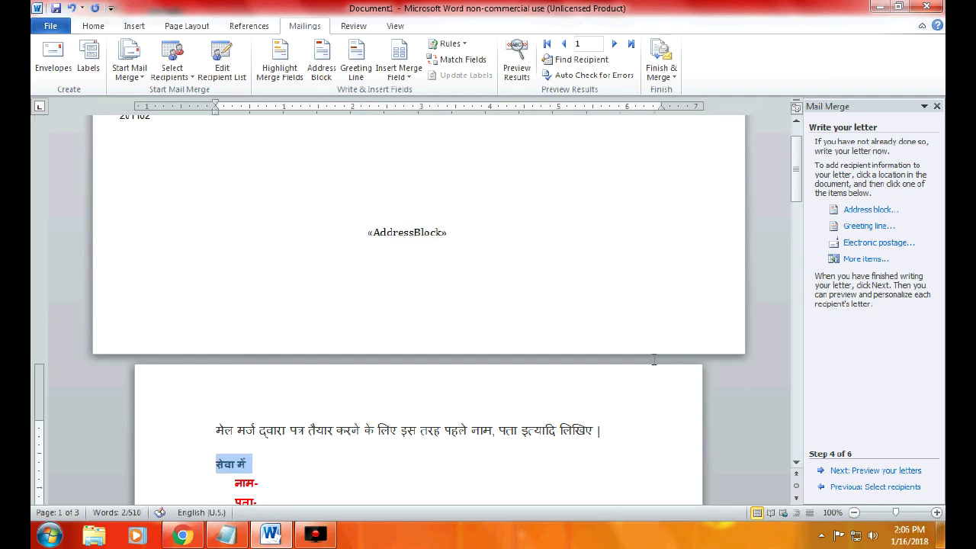
drag(797, 189, 797, 211)
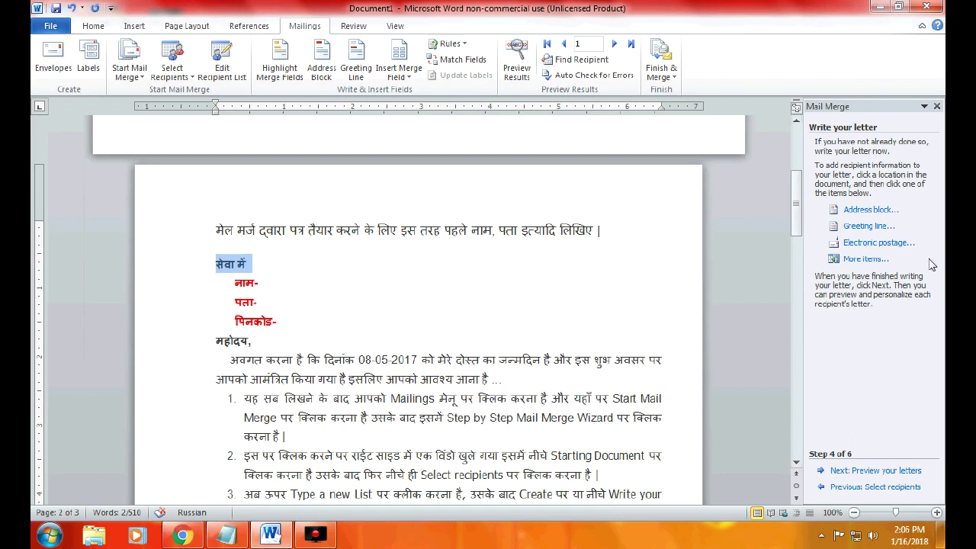
- Insert a «GreetingLine» field with the greeting word set to (none)
click(868, 226)
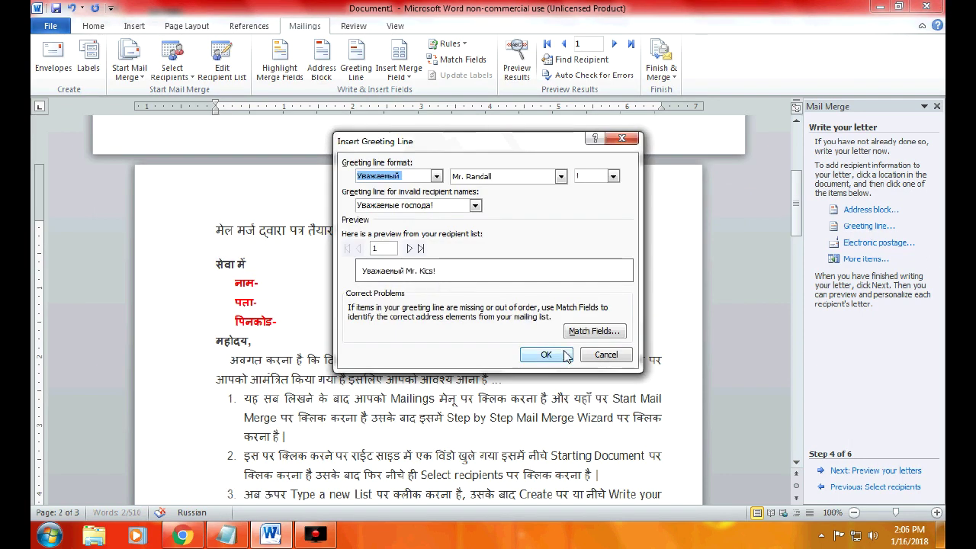
click(437, 176)
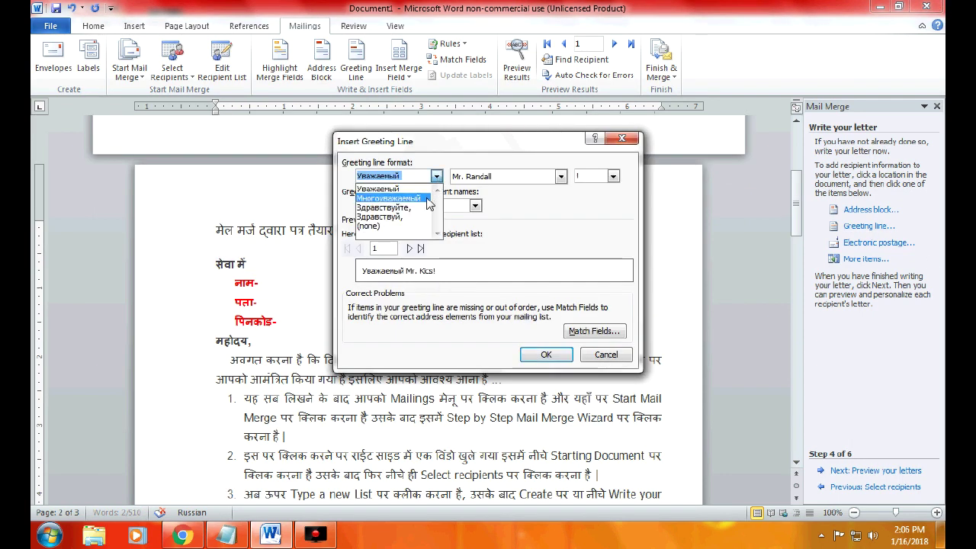
click(398, 226)
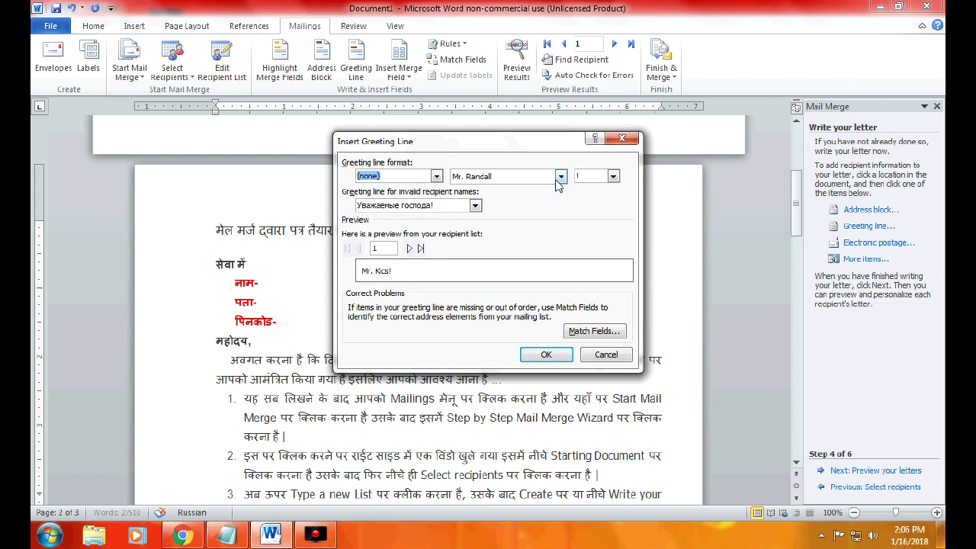
click(546, 354)
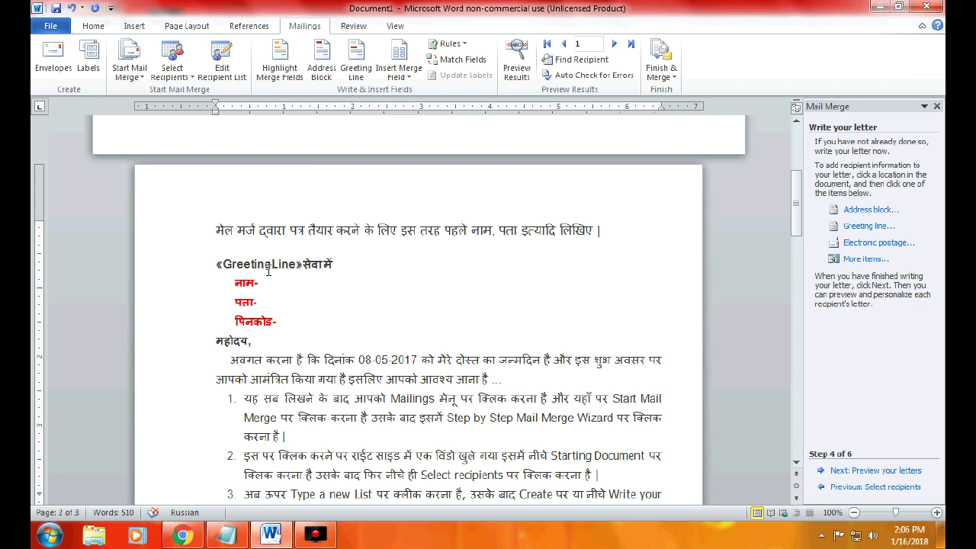
- Put सेवा में on its own line directly above the «GreetingLine» field
key(Return)
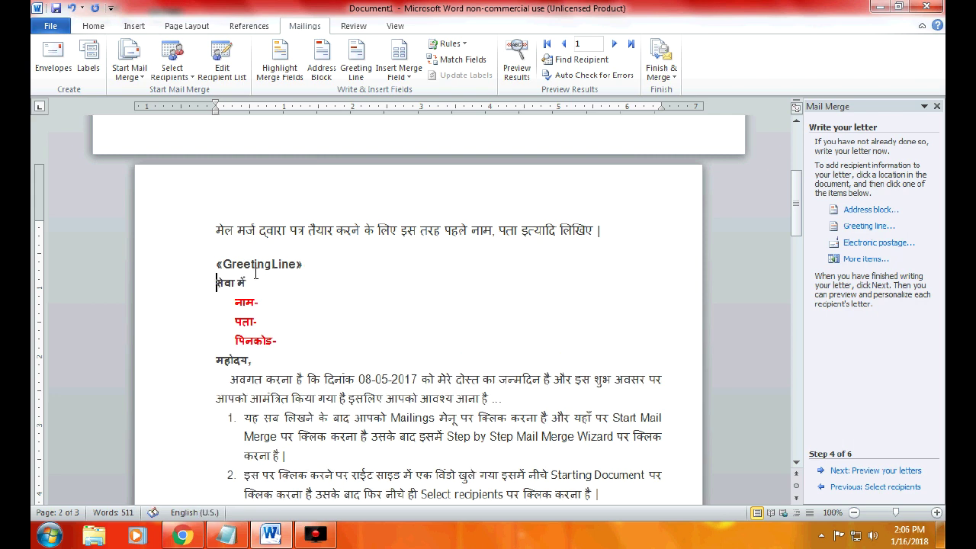
mouse_move(259, 284)
mouse_down()
mouse_move(216, 283)
mouse_move(216, 267)
mouse_up()
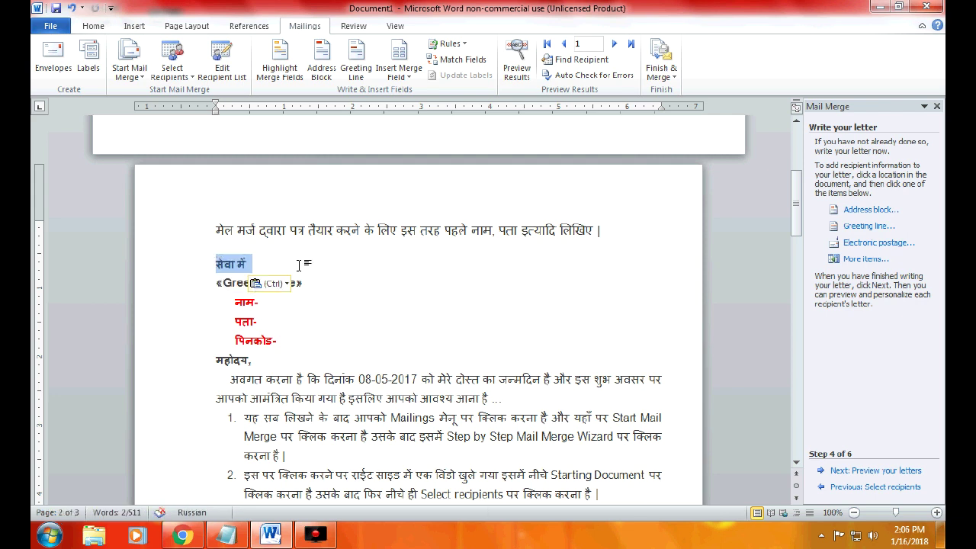
click(306, 263)
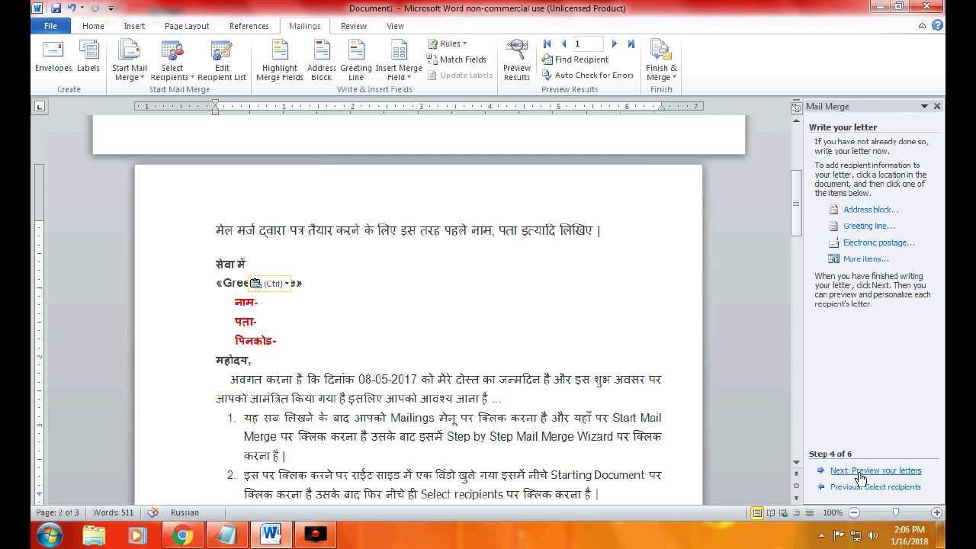
key(ctrl)
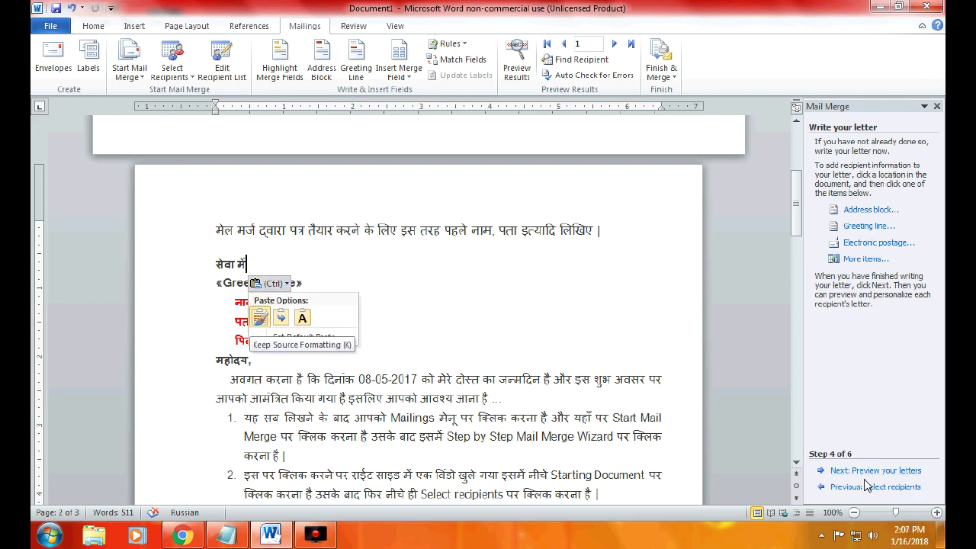
key(Escape)
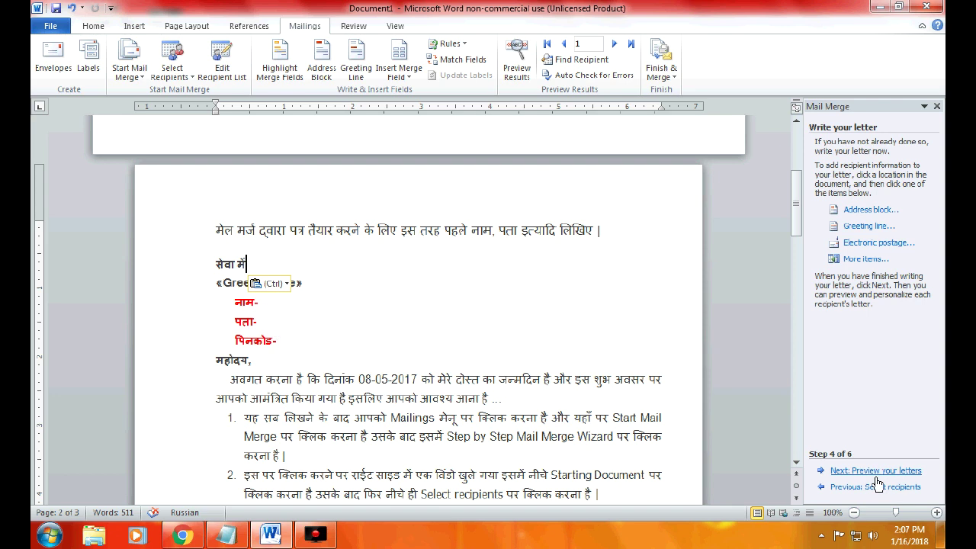
- Check recipient 1's merged address block and greeting, then proceed to Complete the merge
click(872, 471)
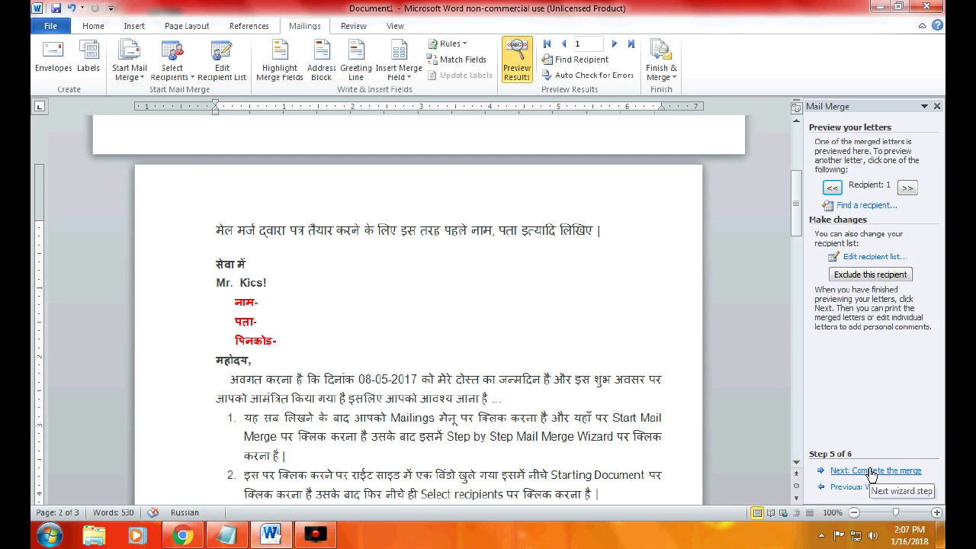
mouse_move(802, 221)
mouse_down()
mouse_move(798, 190)
mouse_move(805, 196)
mouse_up()
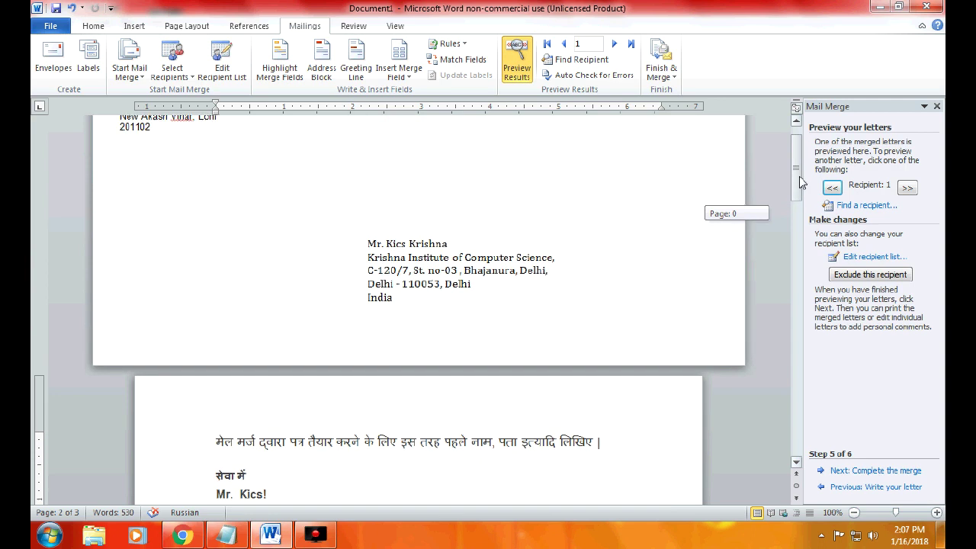
drag(804, 197, 799, 229)
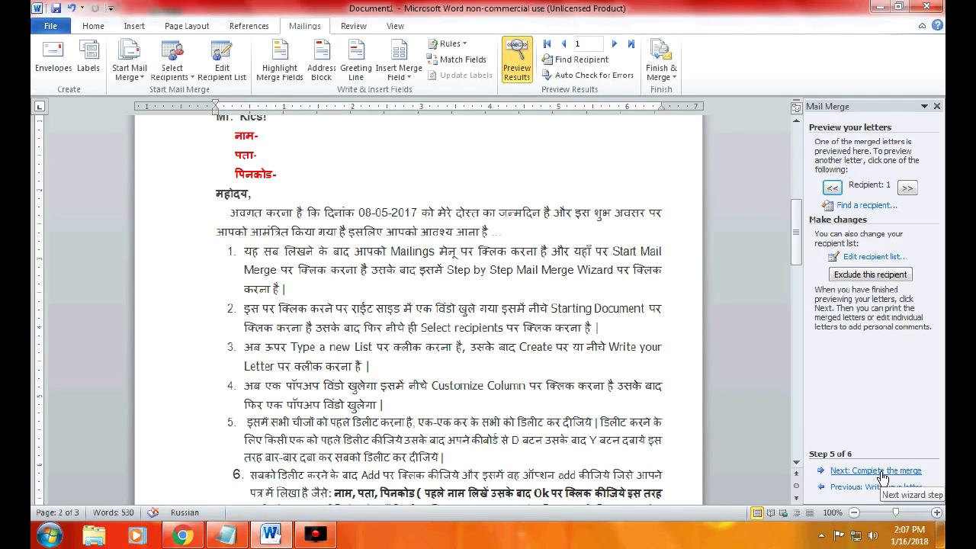
click(883, 471)
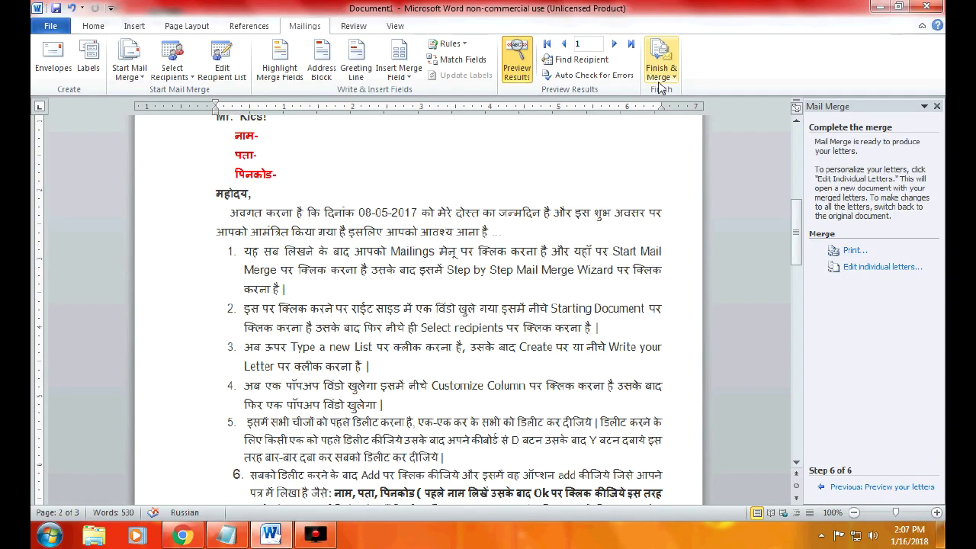
click(660, 87)
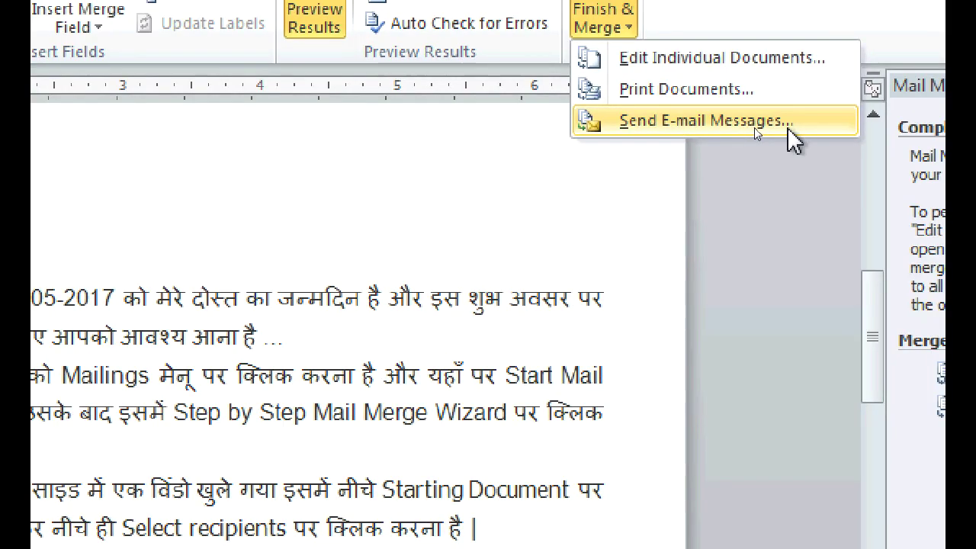
click(753, 127)
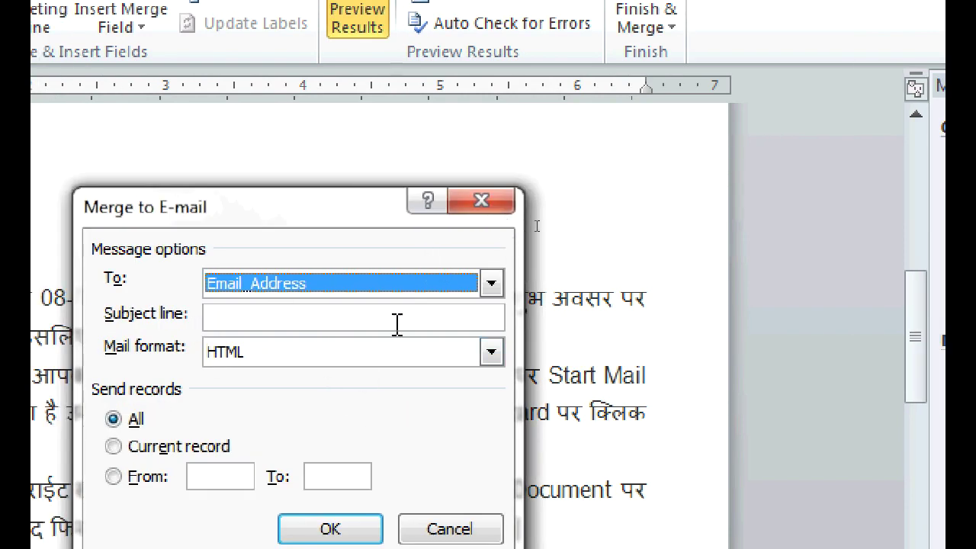
click(491, 285)
click(491, 286)
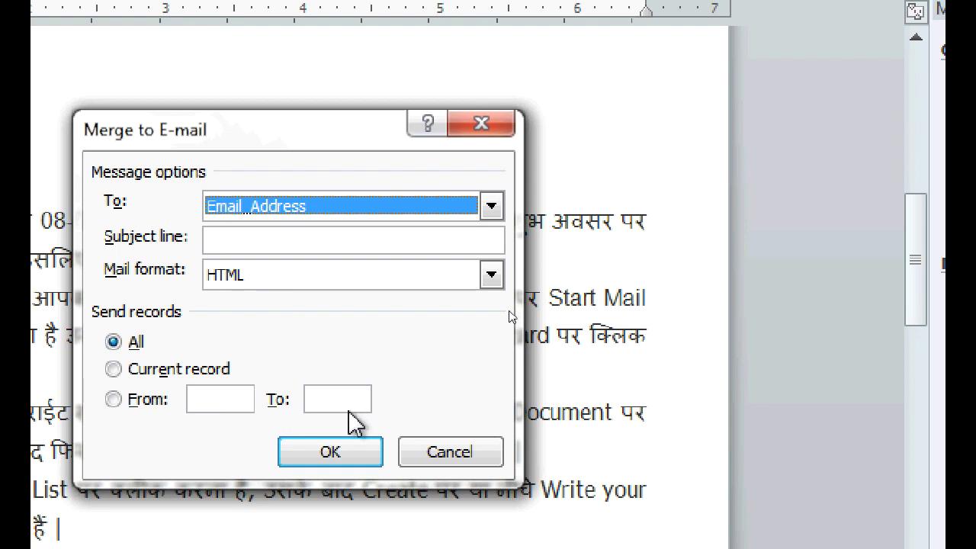
click(440, 458)
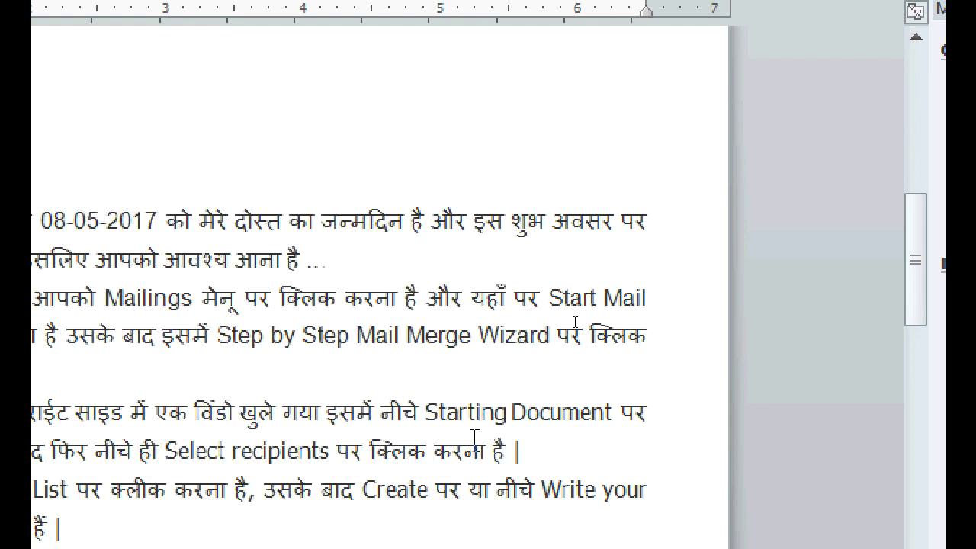